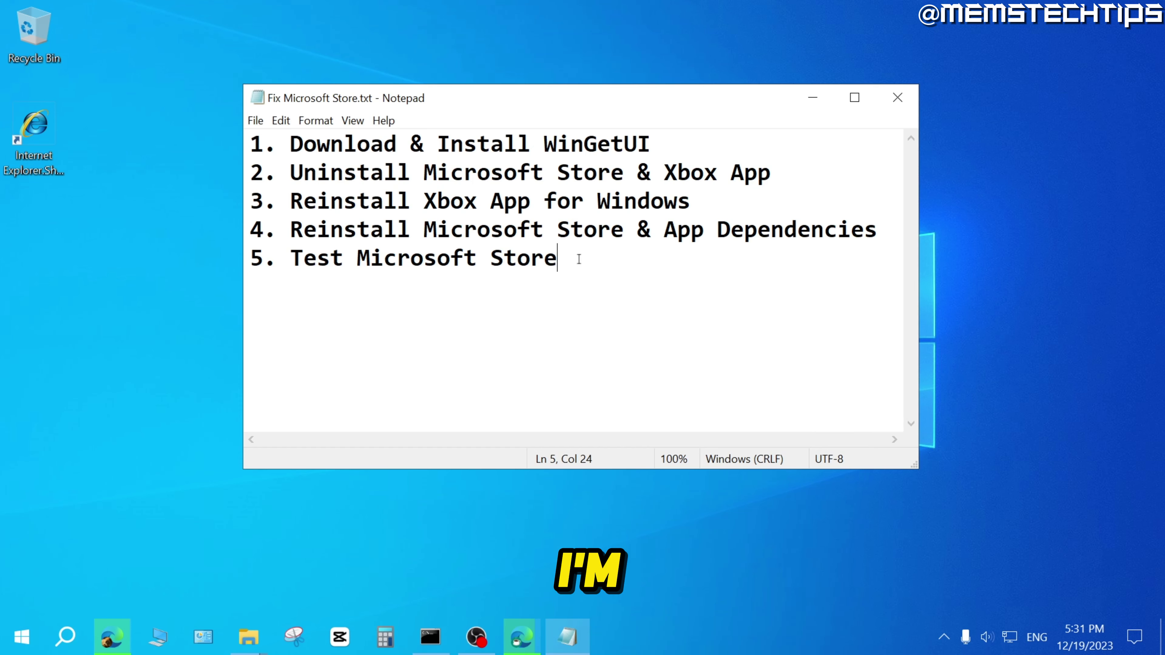
# Highlight the five-step plan, then its first step, Download & Install WinGetUI.
pyautogui.moveTo(578, 260); pyautogui.dragTo(252, 146)
pyautogui.click(354, 282)
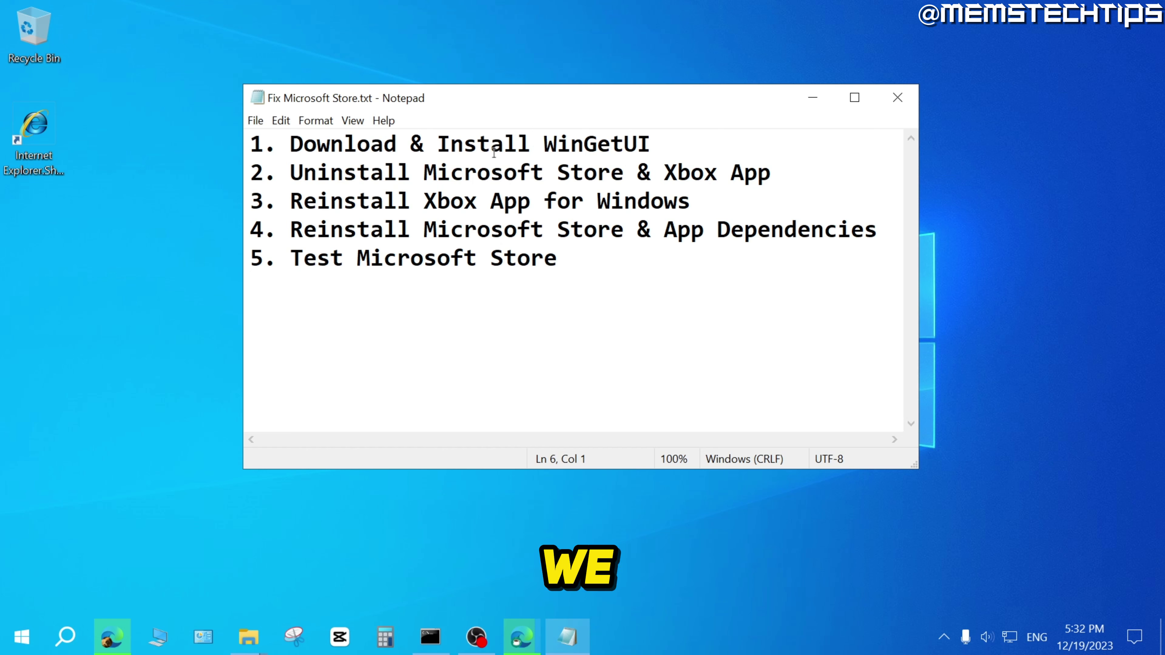
pyautogui.moveTo(658, 146); pyautogui.dragTo(250, 145)
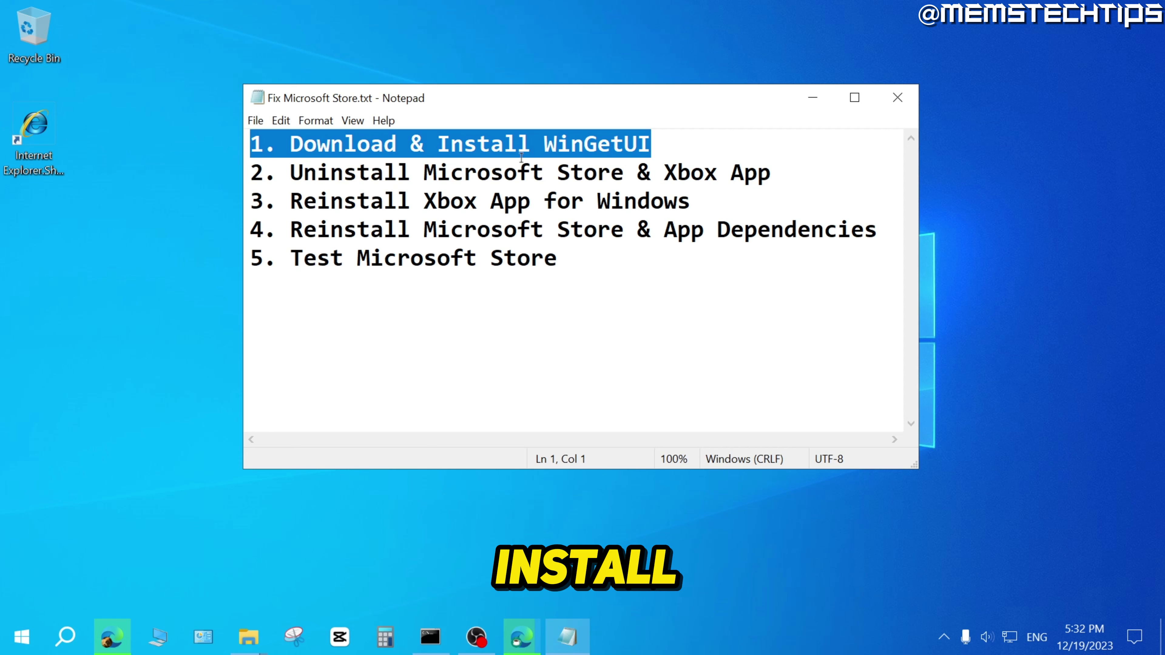
pyautogui.click(665, 144)
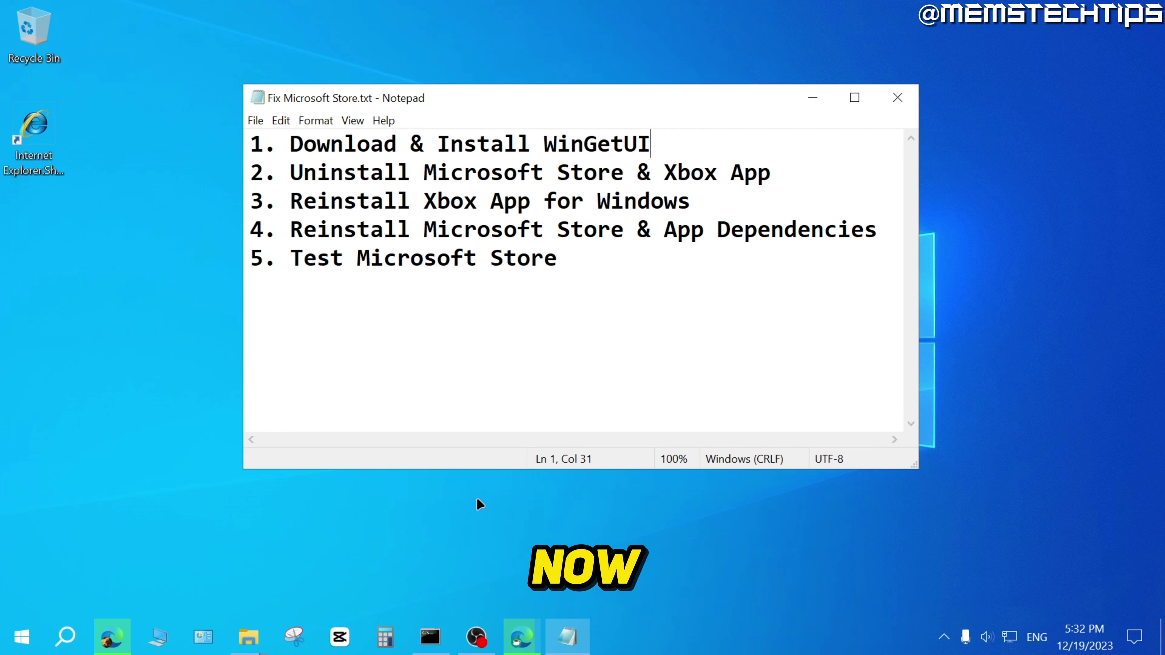
# In Edge, highlight the WingetUI page's web address and its package-manager tagline.
pyautogui.click(521, 637)
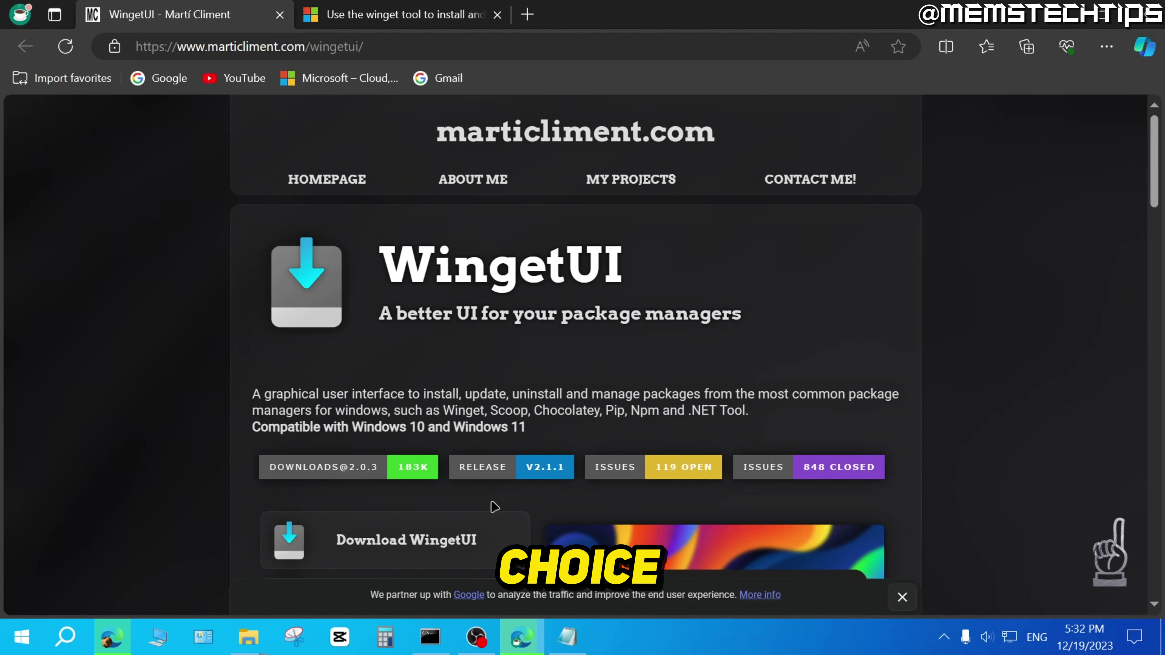
pyautogui.click(134, 45)
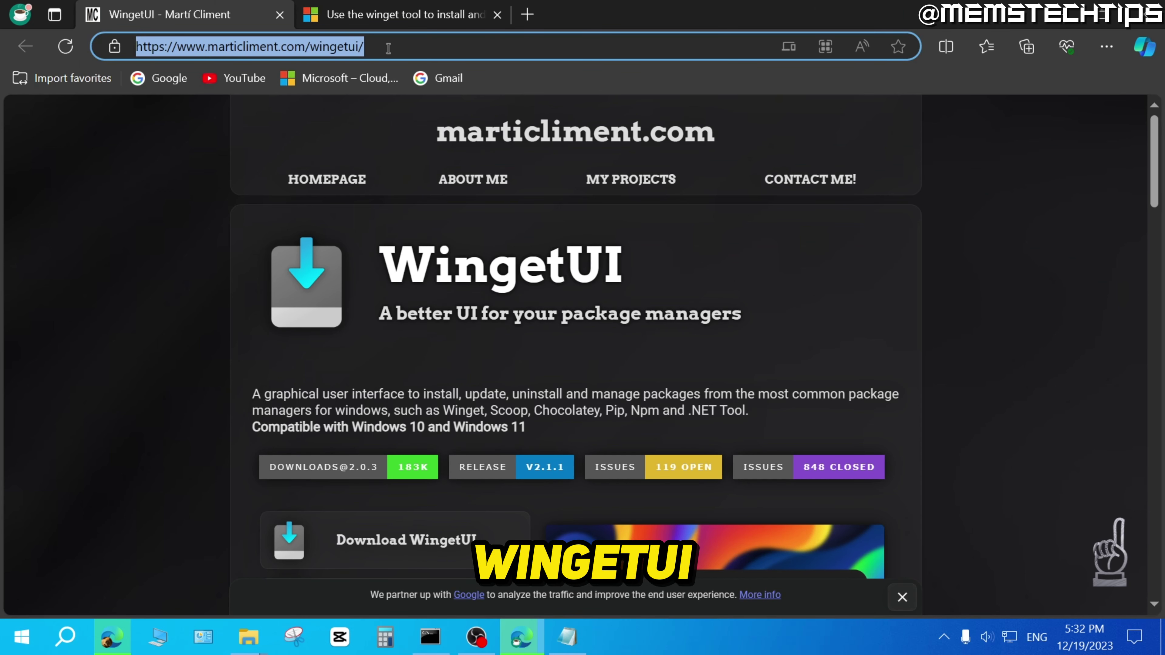
pyautogui.click(405, 274)
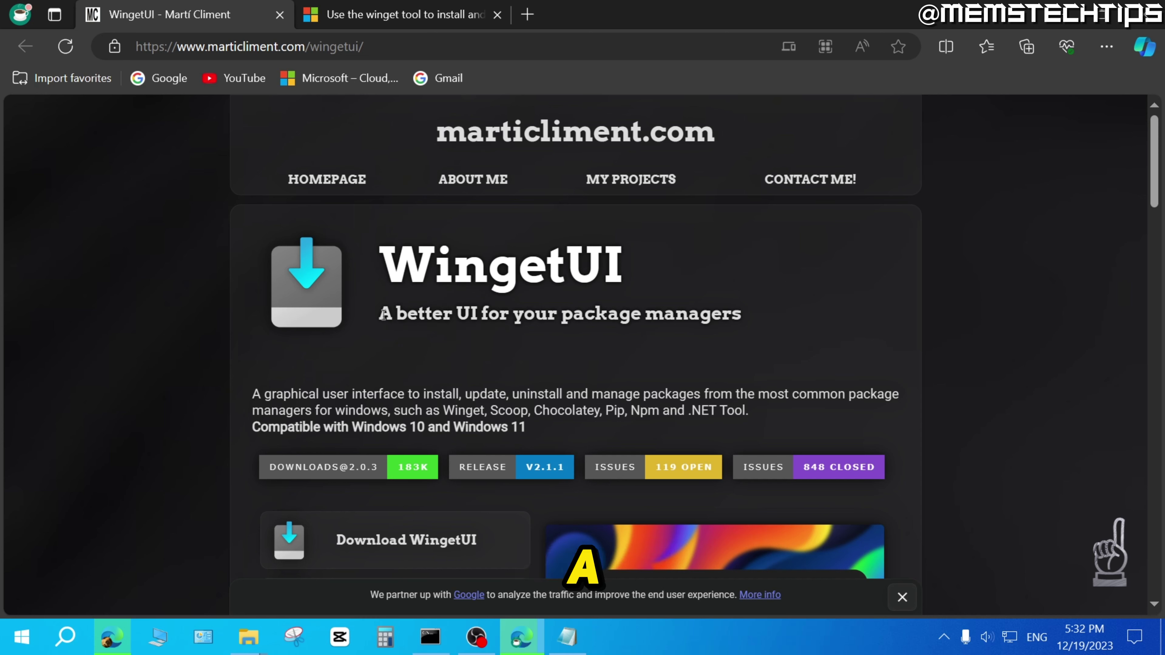
pyautogui.moveTo(380, 314); pyautogui.dragTo(741, 322)
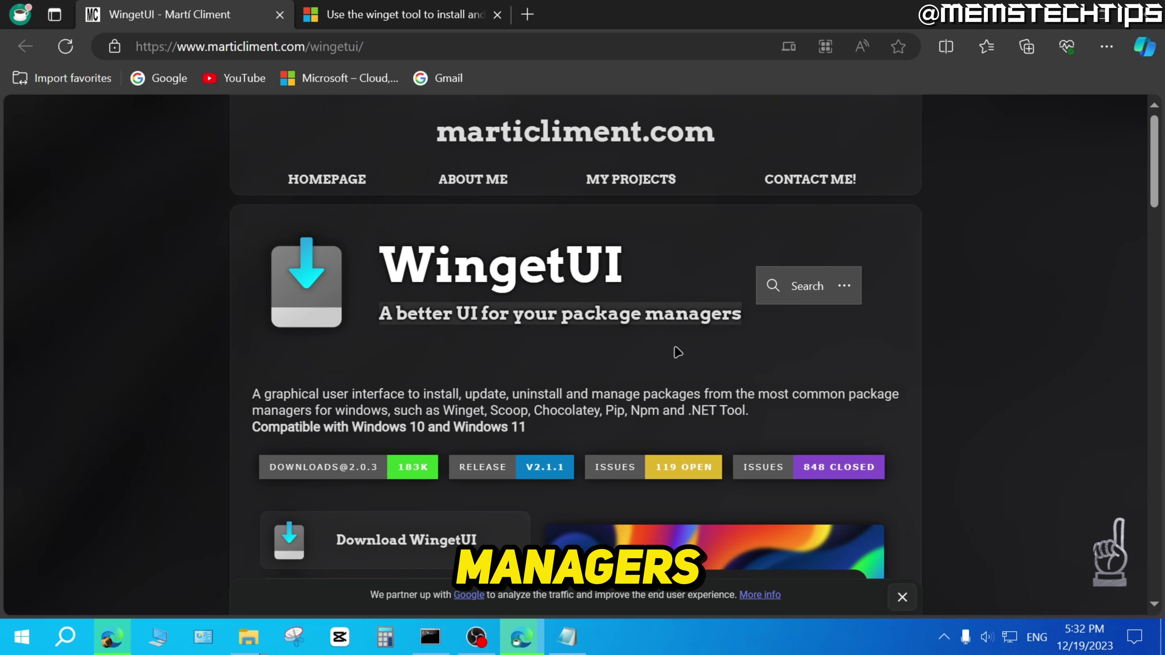
pyautogui.click(589, 355)
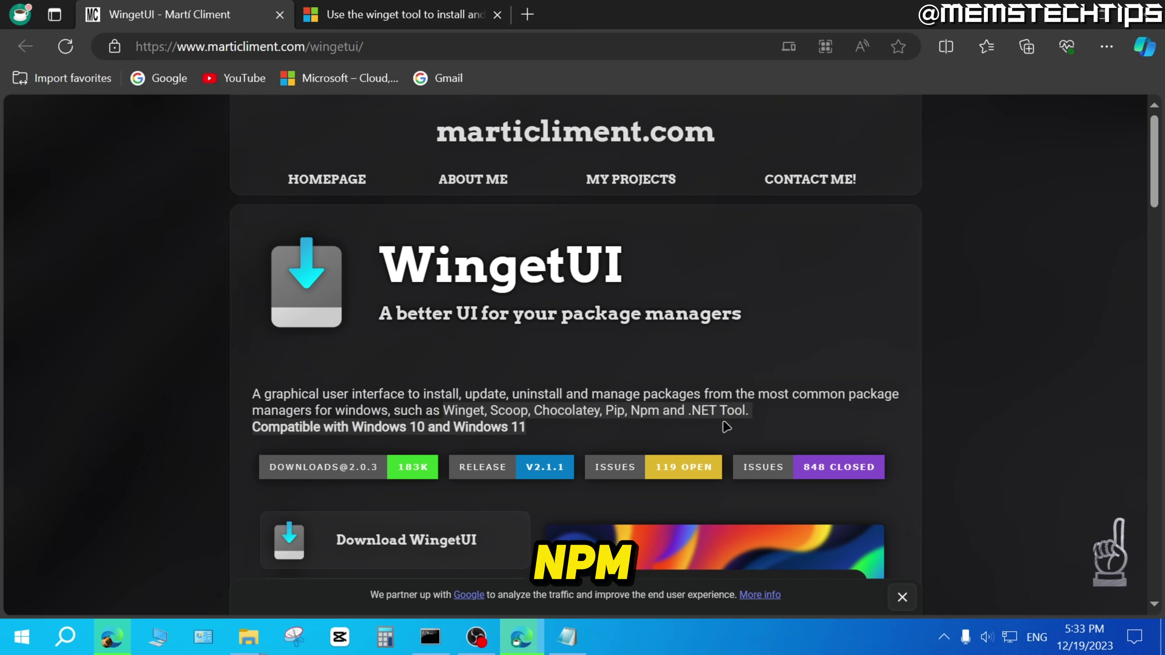
# Highlight the supported package managers, WingetUI heading and 'A graphical user interface', then scroll down.
pyautogui.moveTo(745, 412); pyautogui.dragTo(747, 412)
pyautogui.click(393, 281)
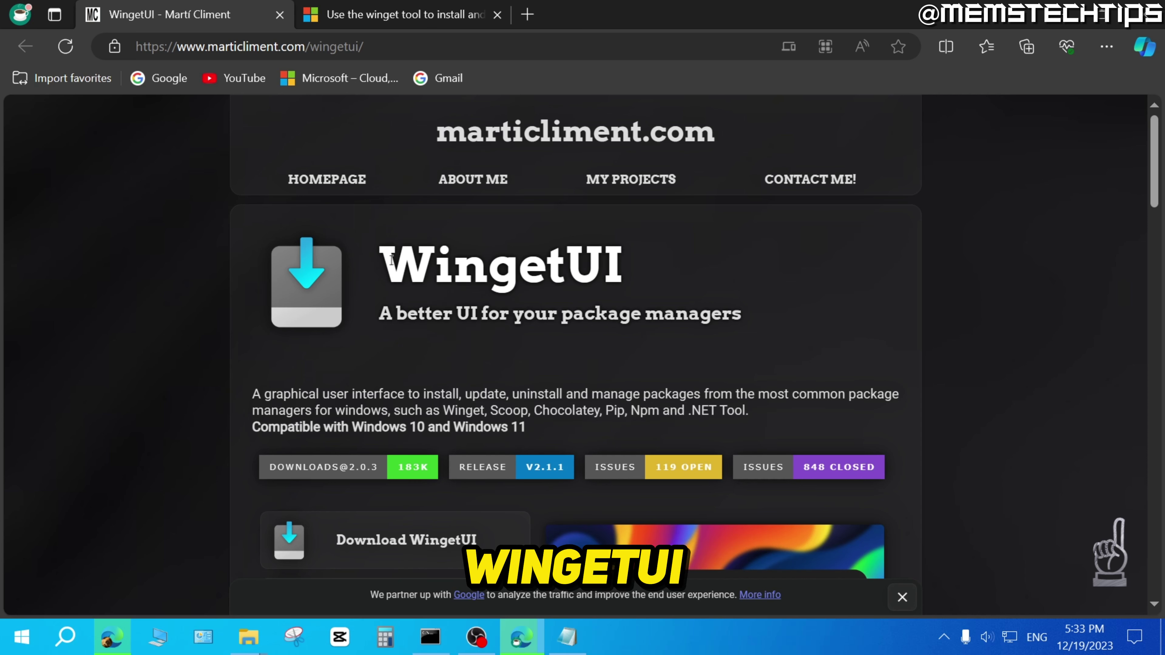
pyautogui.moveTo(391, 259); pyautogui.dragTo(620, 273)
pyautogui.moveTo(255, 394); pyautogui.dragTo(406, 394)
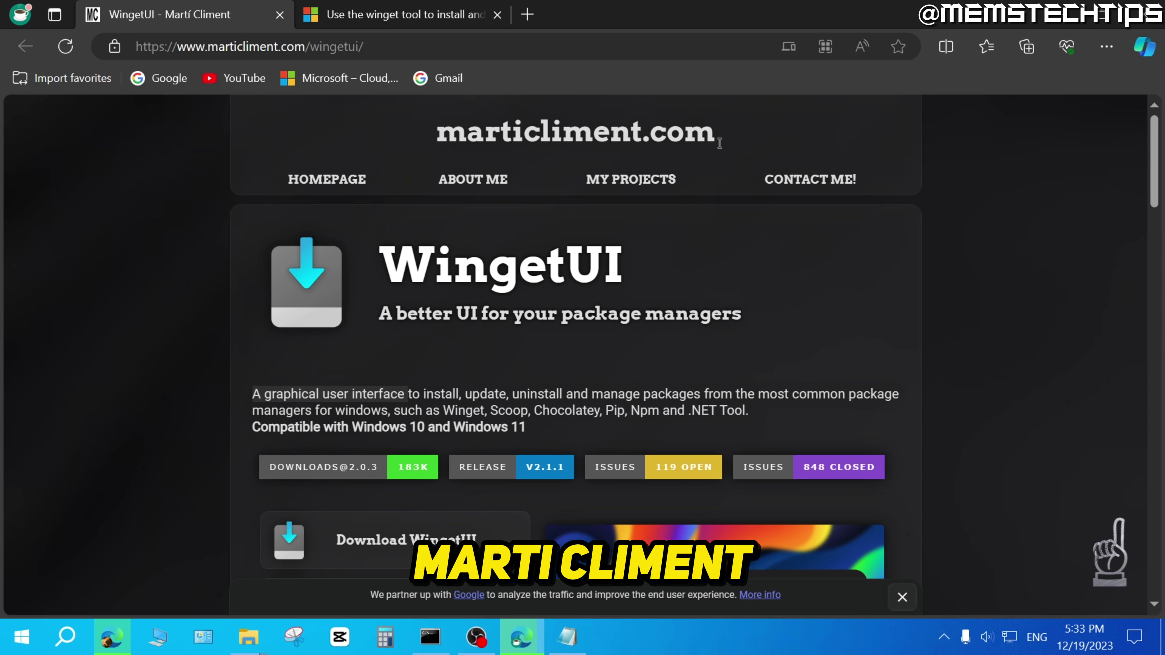
pyautogui.click(644, 291)
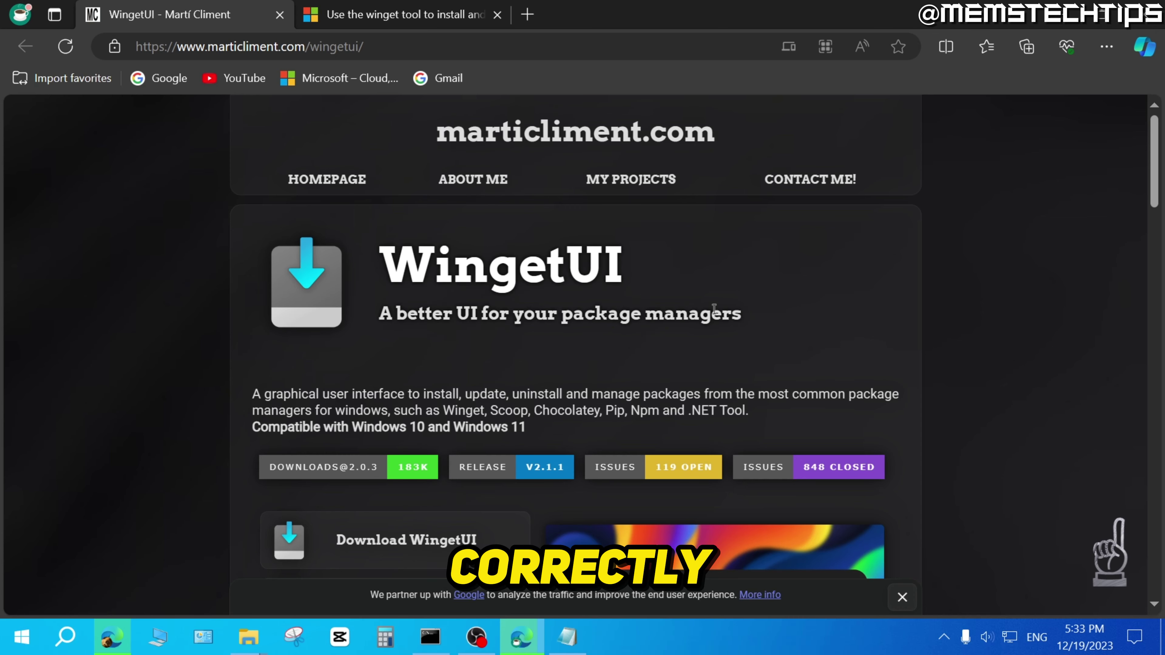
pyautogui.scroll(-2, 695, 331)
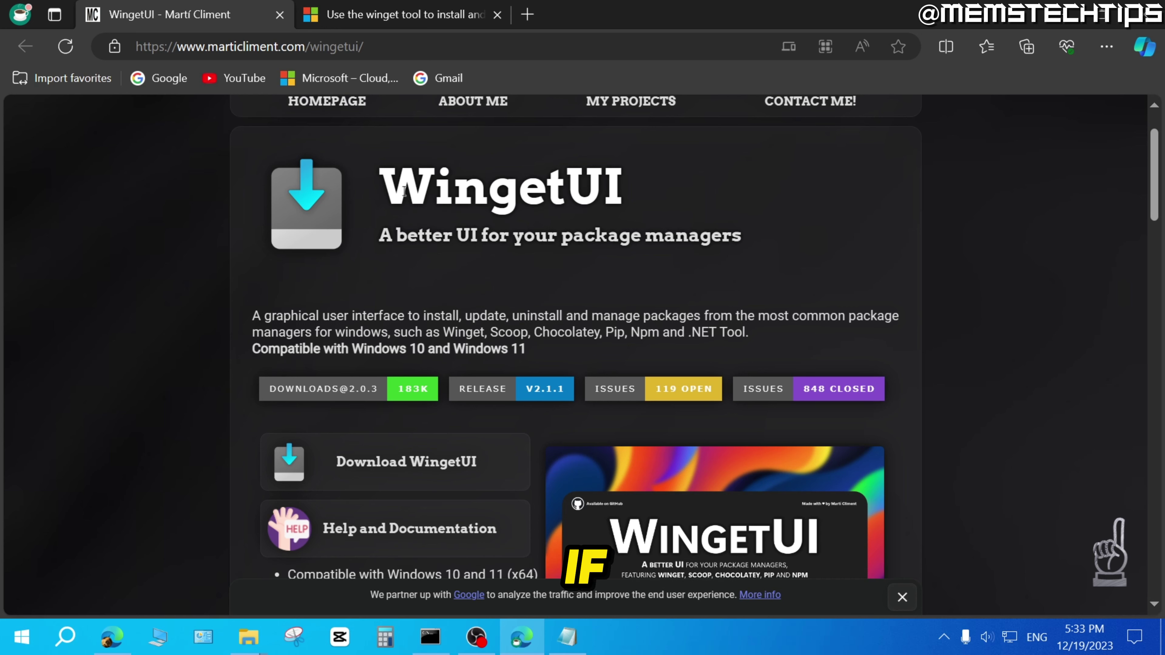
pyautogui.click(424, 17)
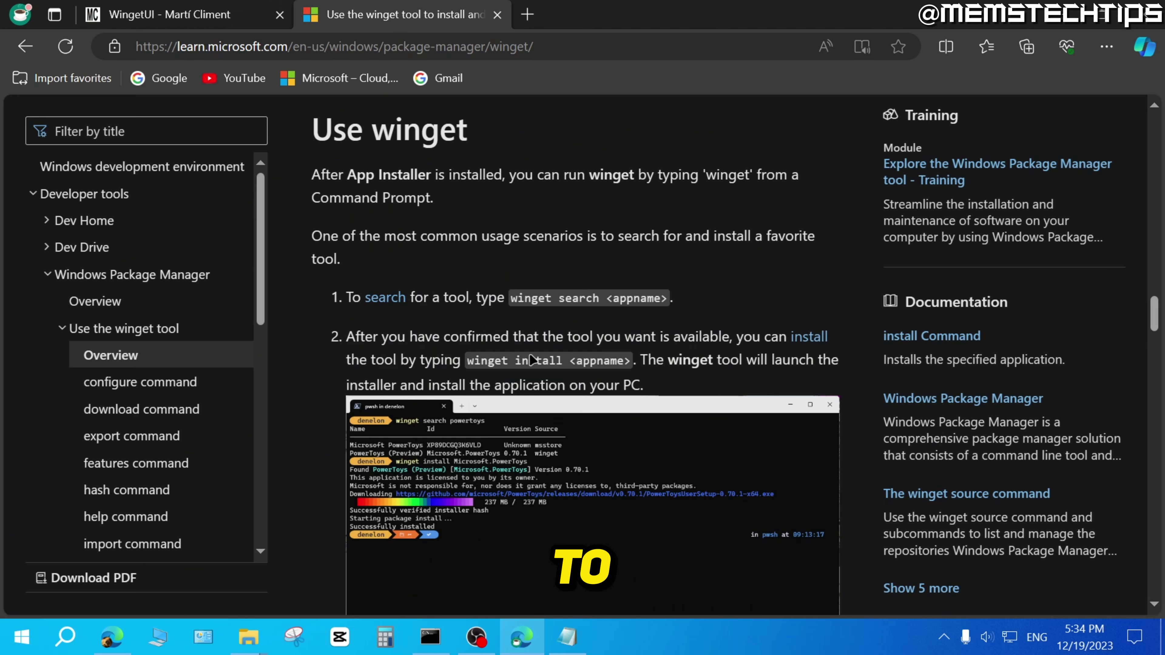
pyautogui.scroll(-2, 531, 359)
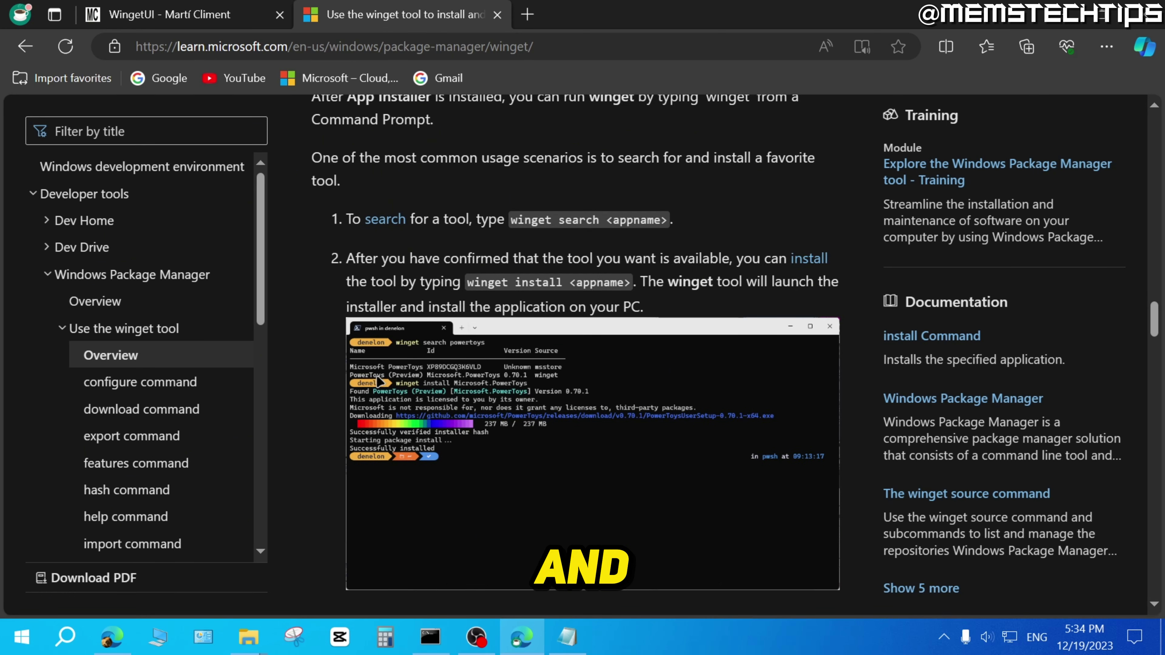
pyautogui.scroll(-15, 559, 403)
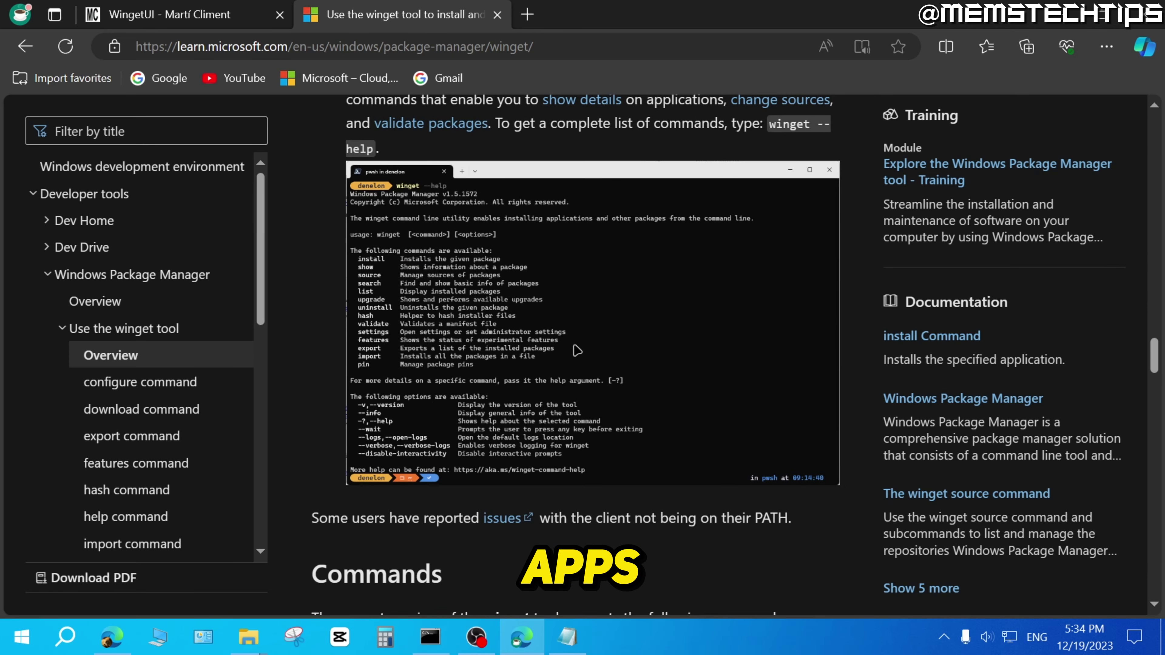
pyautogui.click(197, 14)
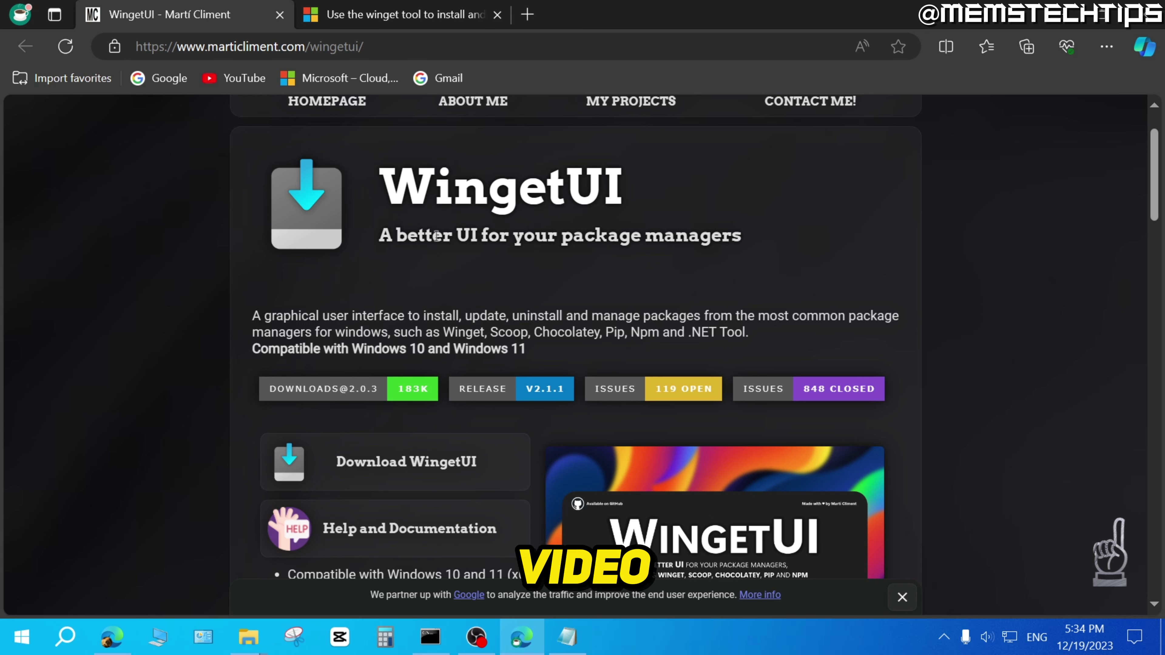
# Download WingetUI.Installer.exe and run it from Edge's Downloads panel.
pyautogui.scroll(-5, 401, 285)
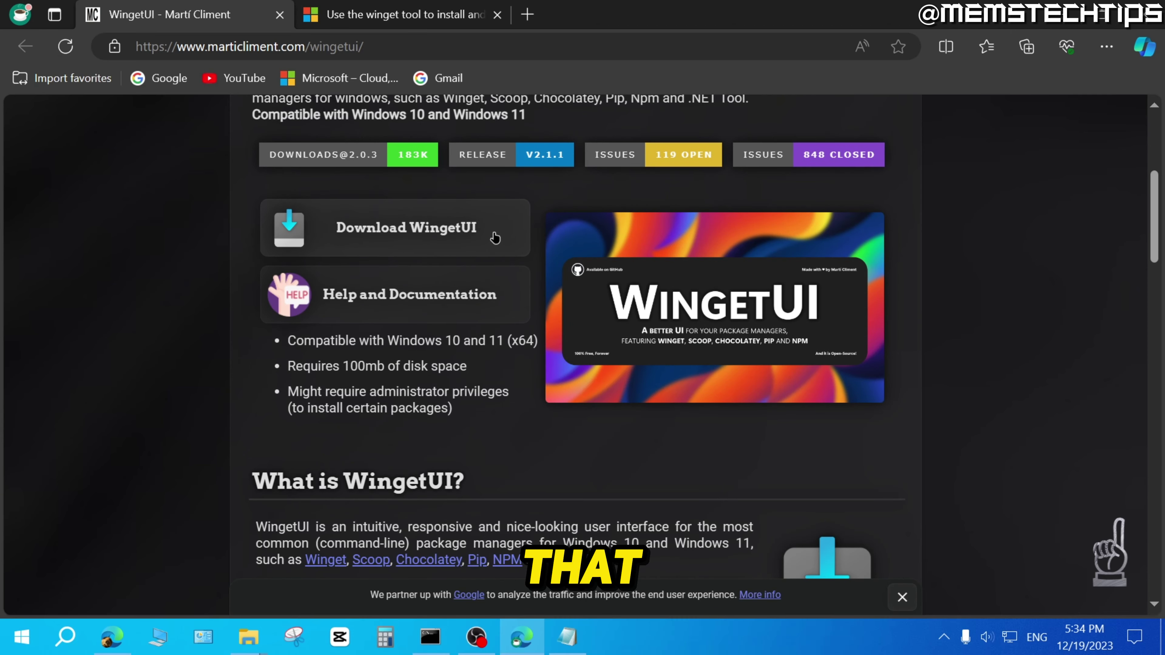
pyautogui.click(433, 228)
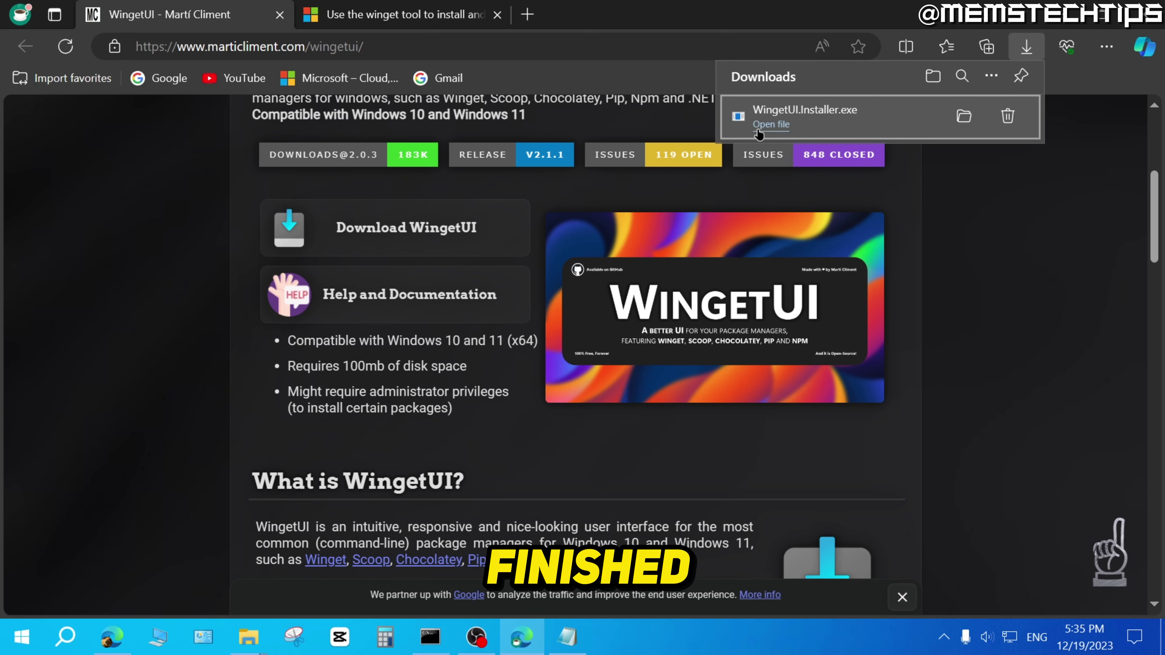
pyautogui.click(775, 126)
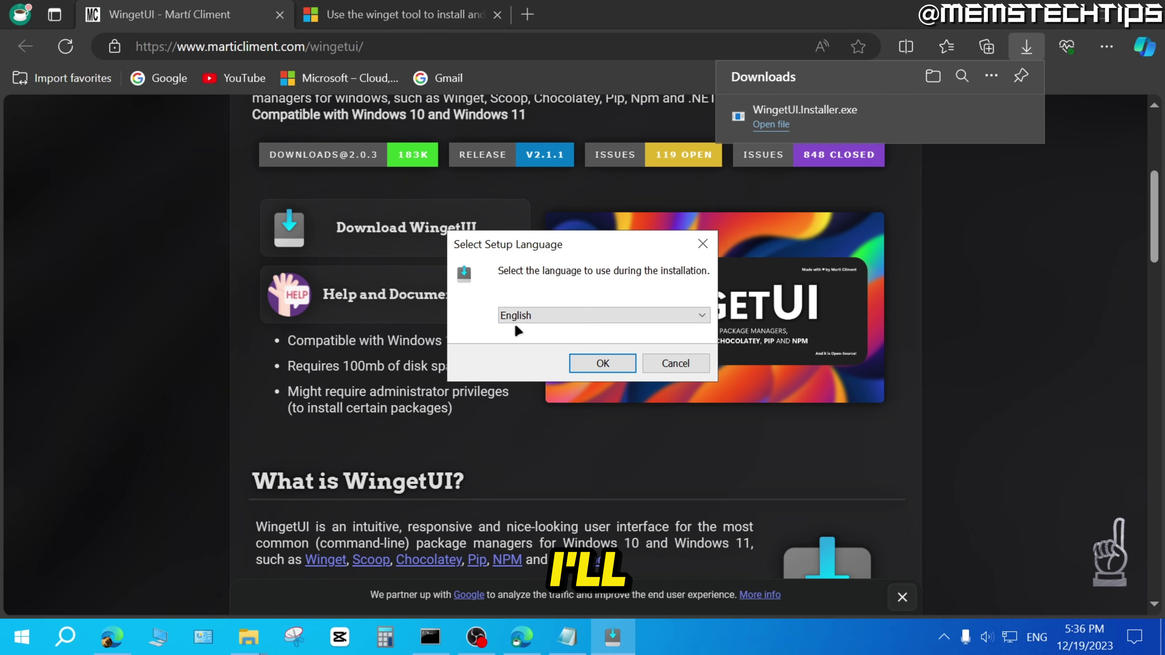
# Install WingetUI in English to Program Files with a start-menu shortcut, and launch it.
pyautogui.click(612, 365)
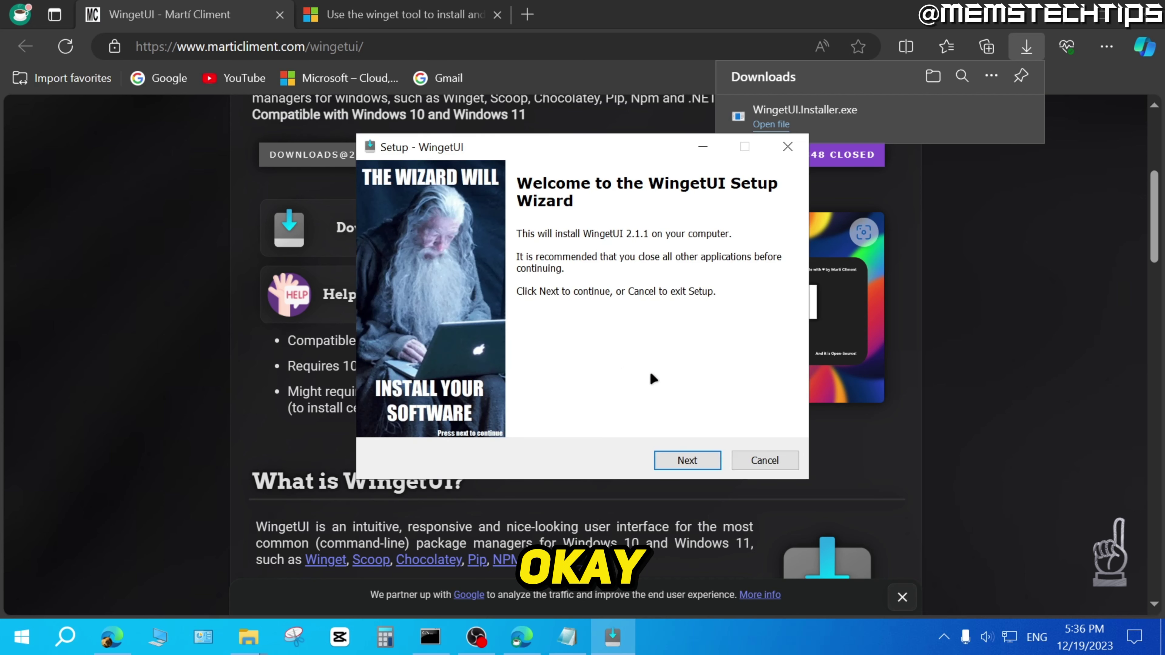
pyautogui.click(709, 463)
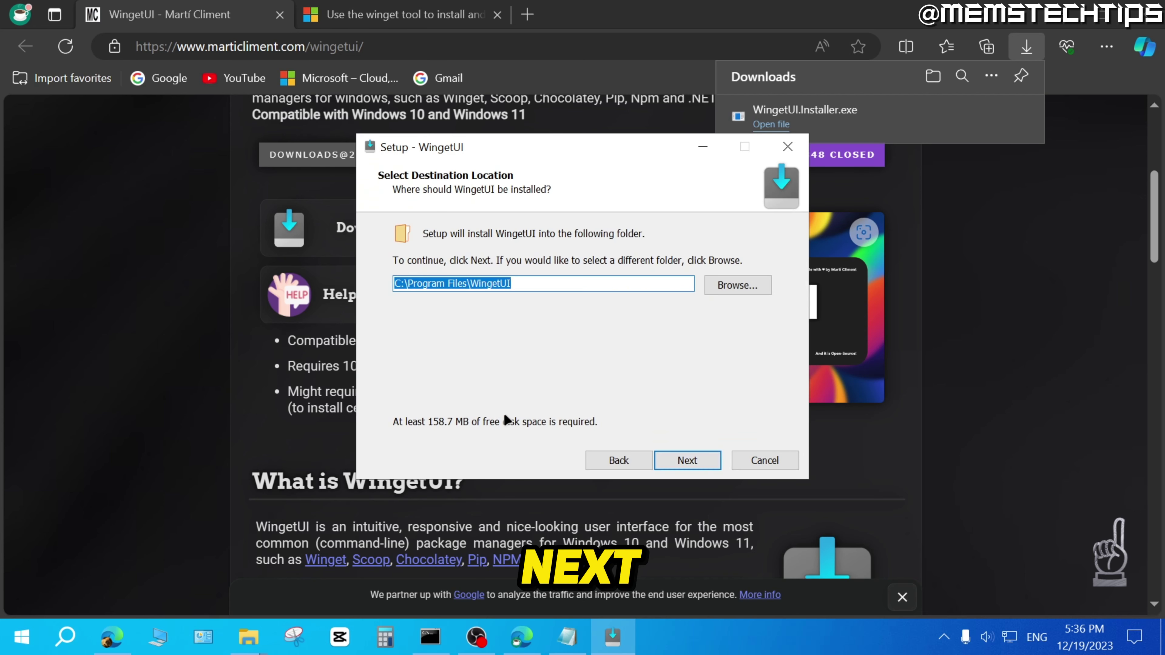
pyautogui.click(710, 463)
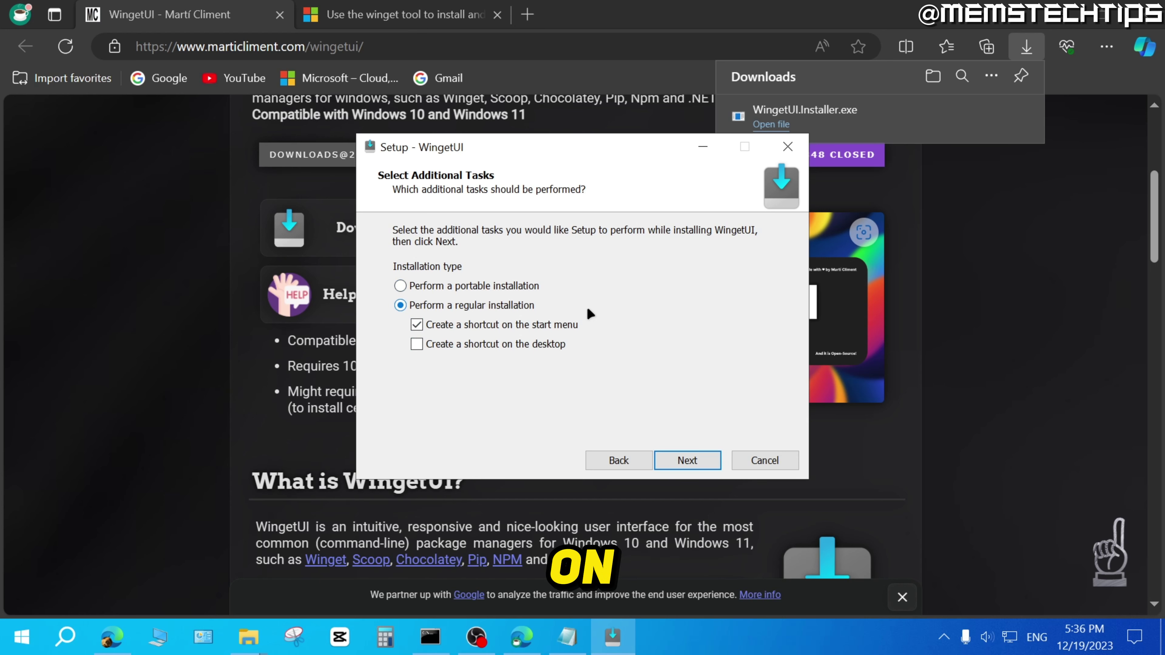
pyautogui.click(688, 461)
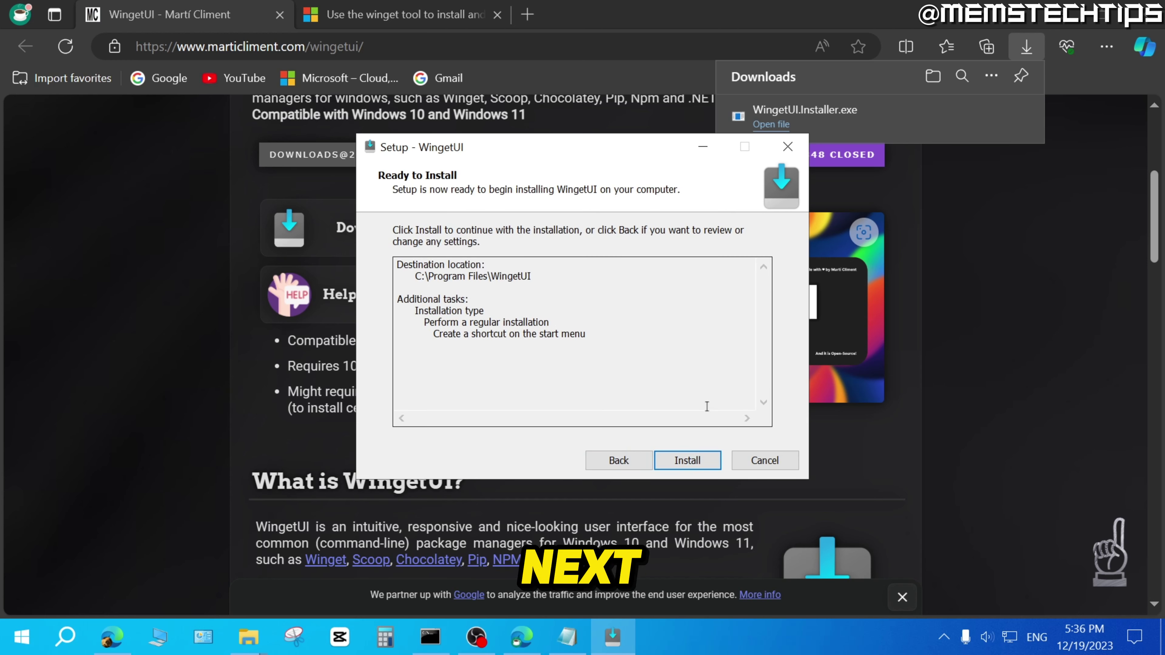
pyautogui.click(701, 459)
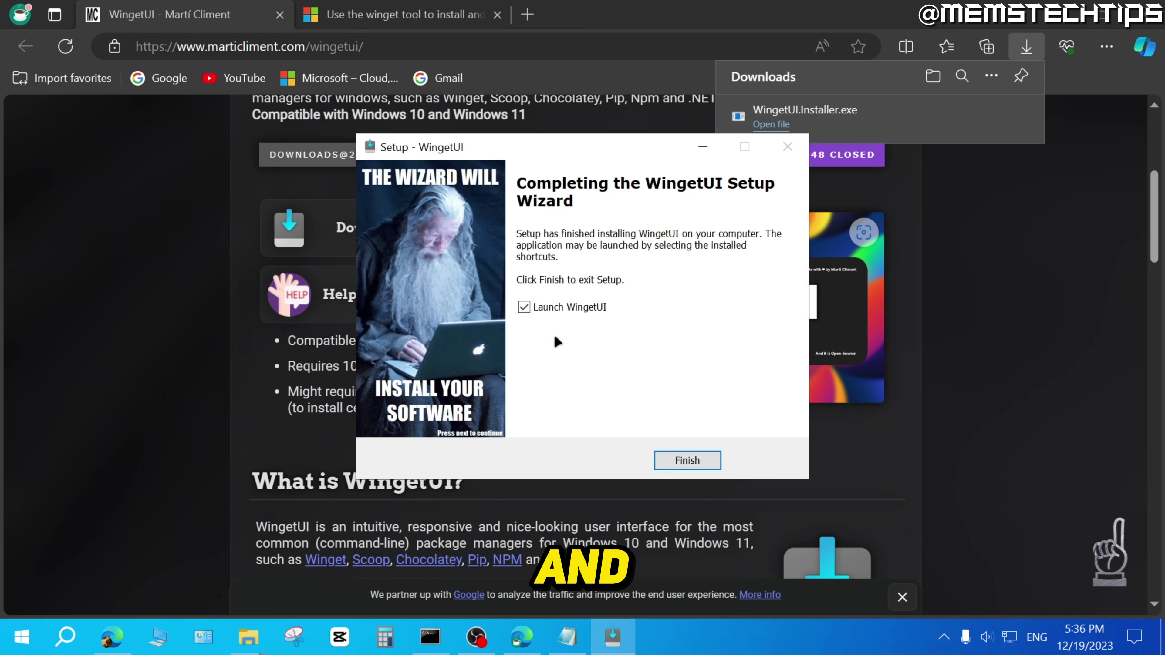
pyautogui.click(524, 307)
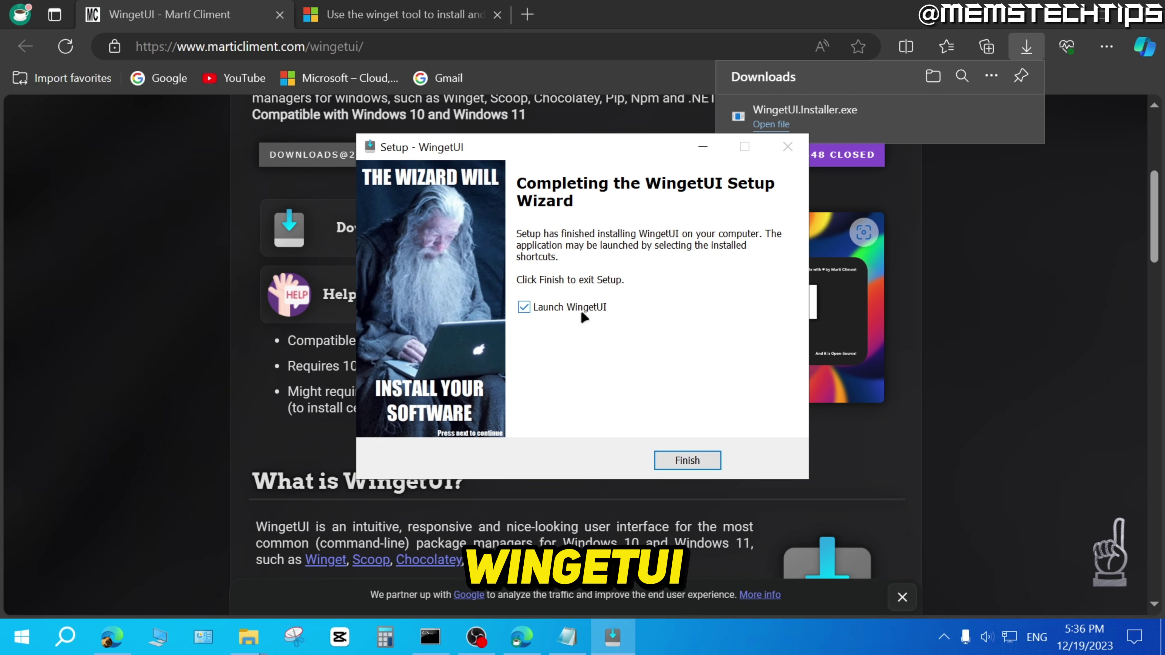
pyautogui.click(688, 460)
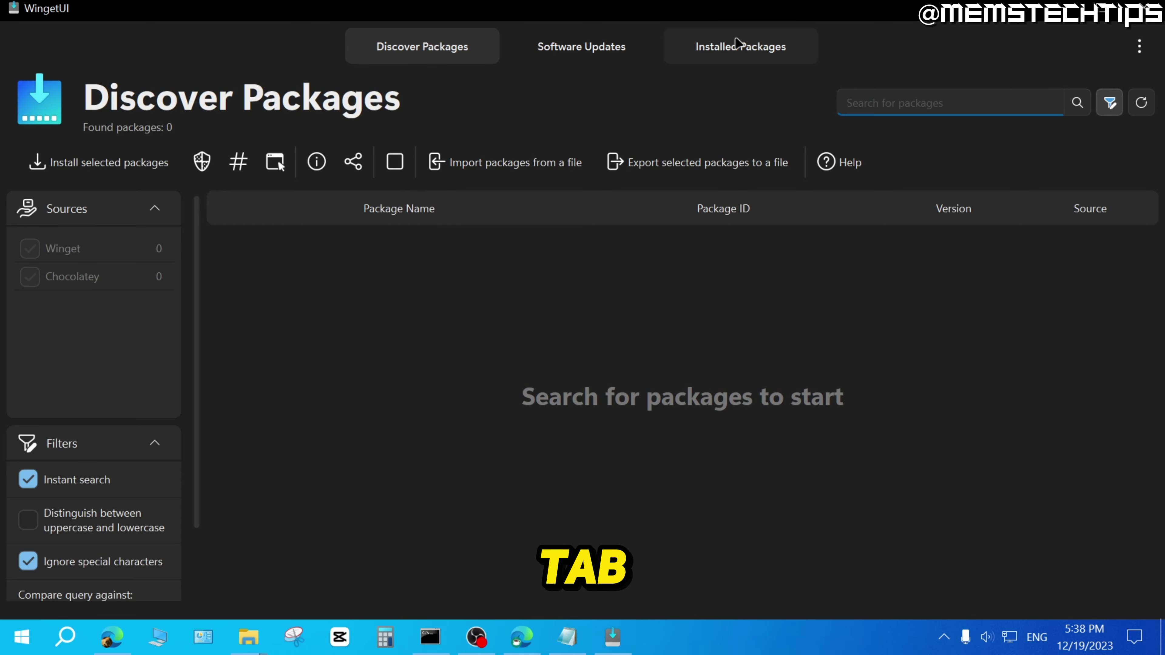
# Filter installed packages by 'microsoft sto' and uninstall Microsoft Store as administrator.
pyautogui.click(739, 46)
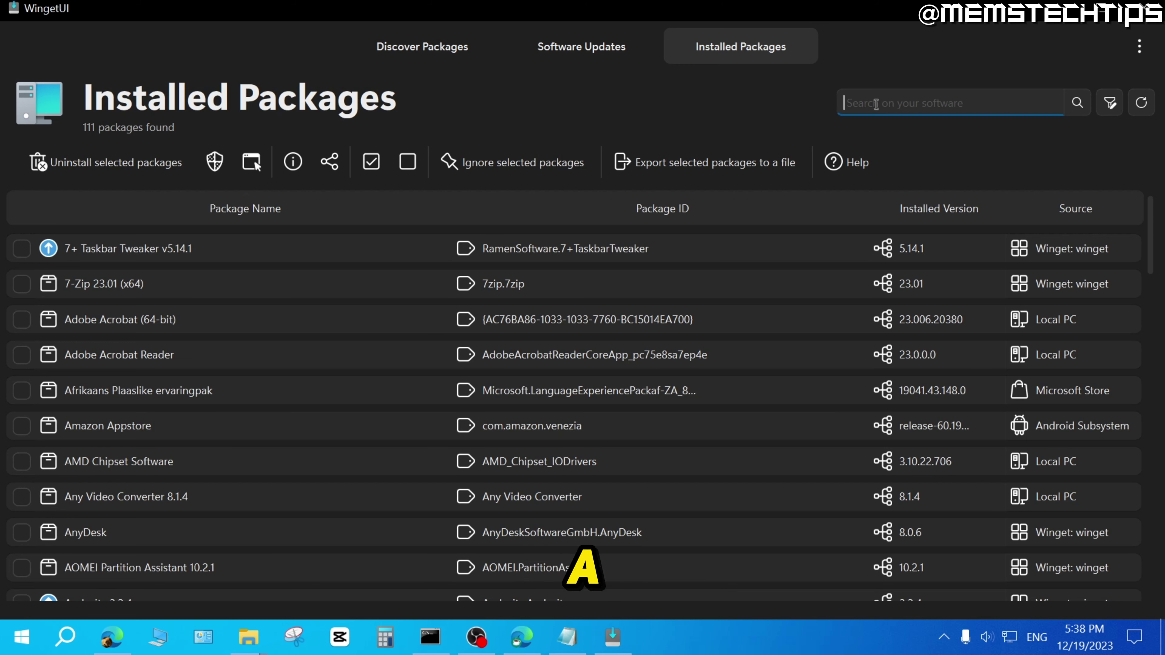
pyautogui.write('micros')
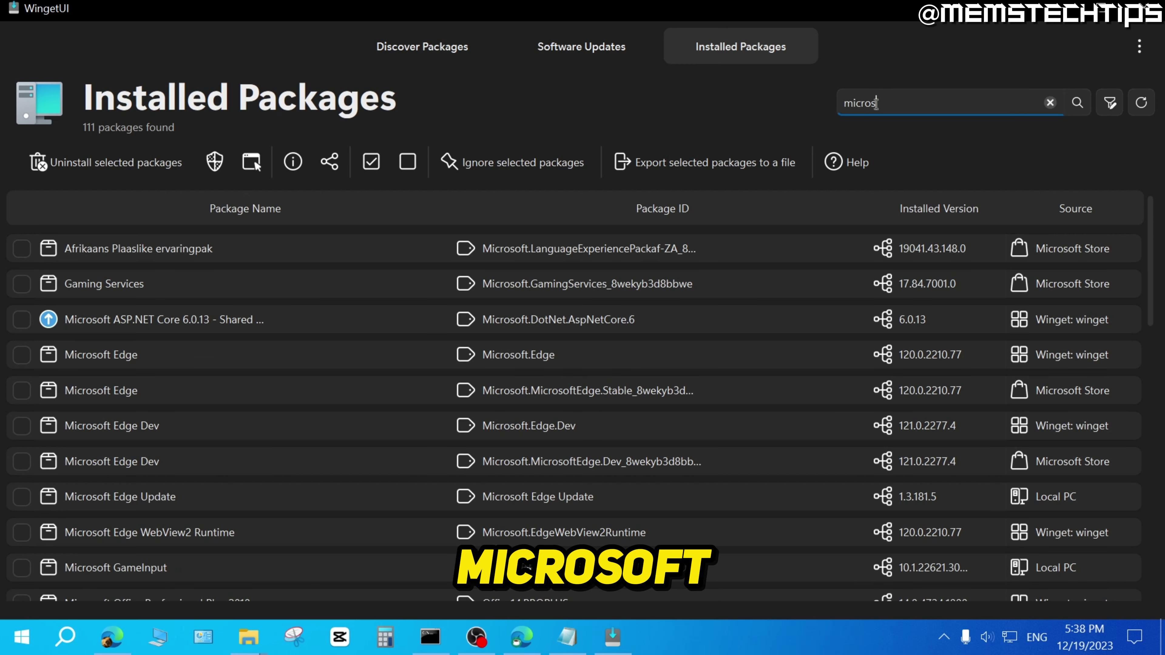
pyautogui.write('oft store')
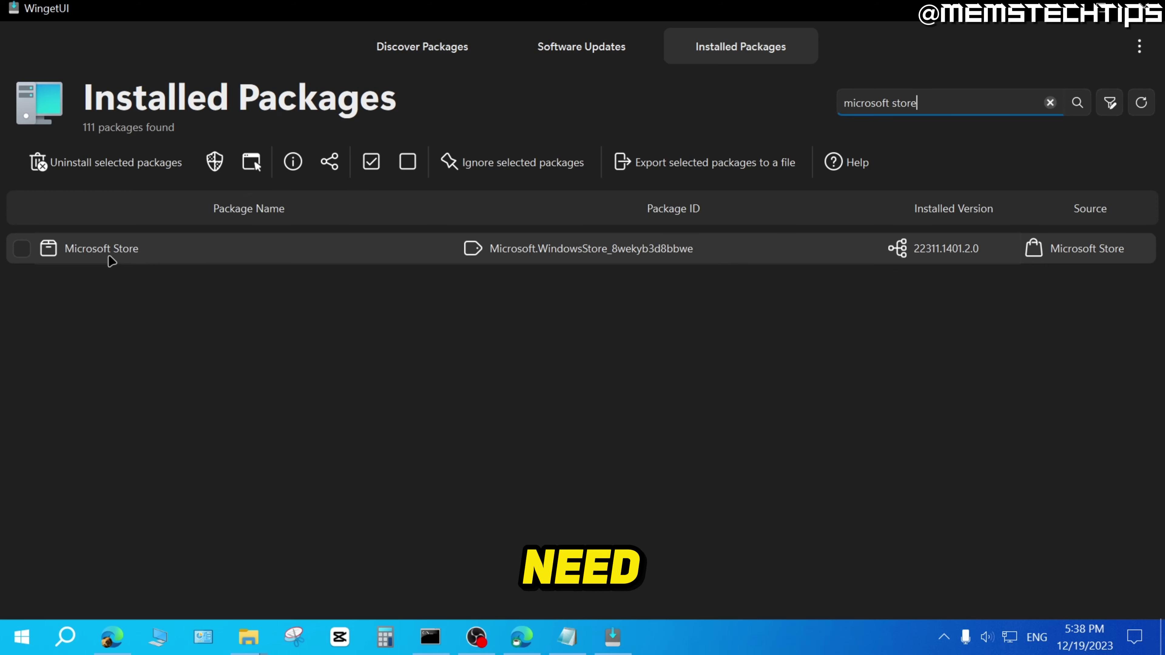
pyautogui.click(21, 250)
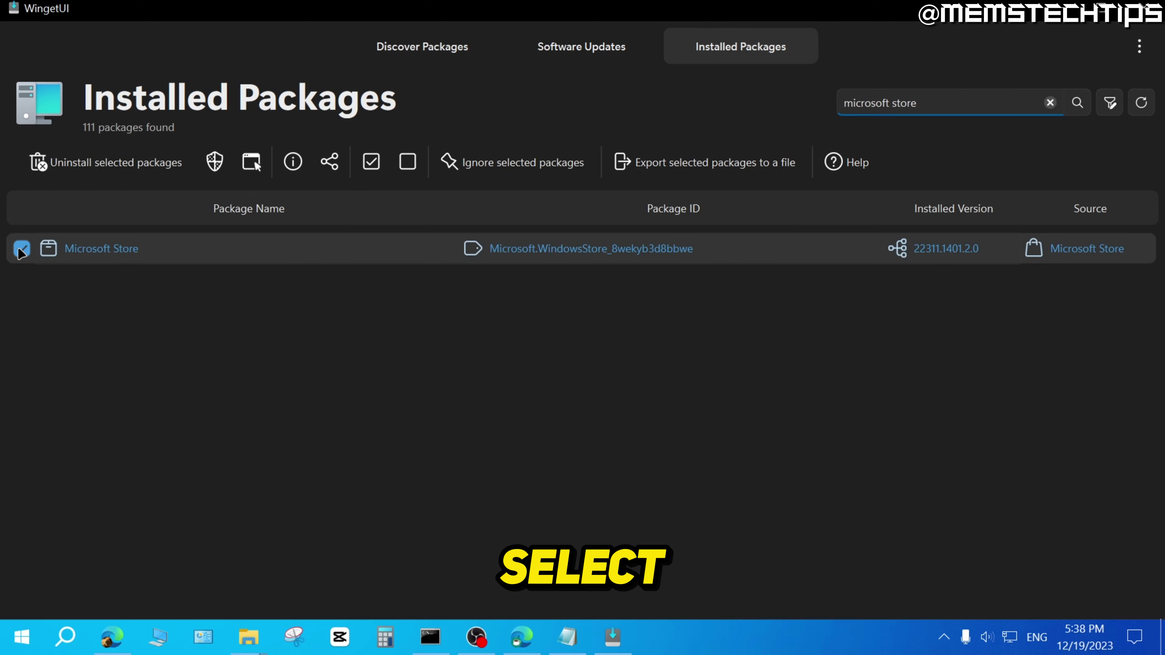
pyautogui.rightClick(165, 251)
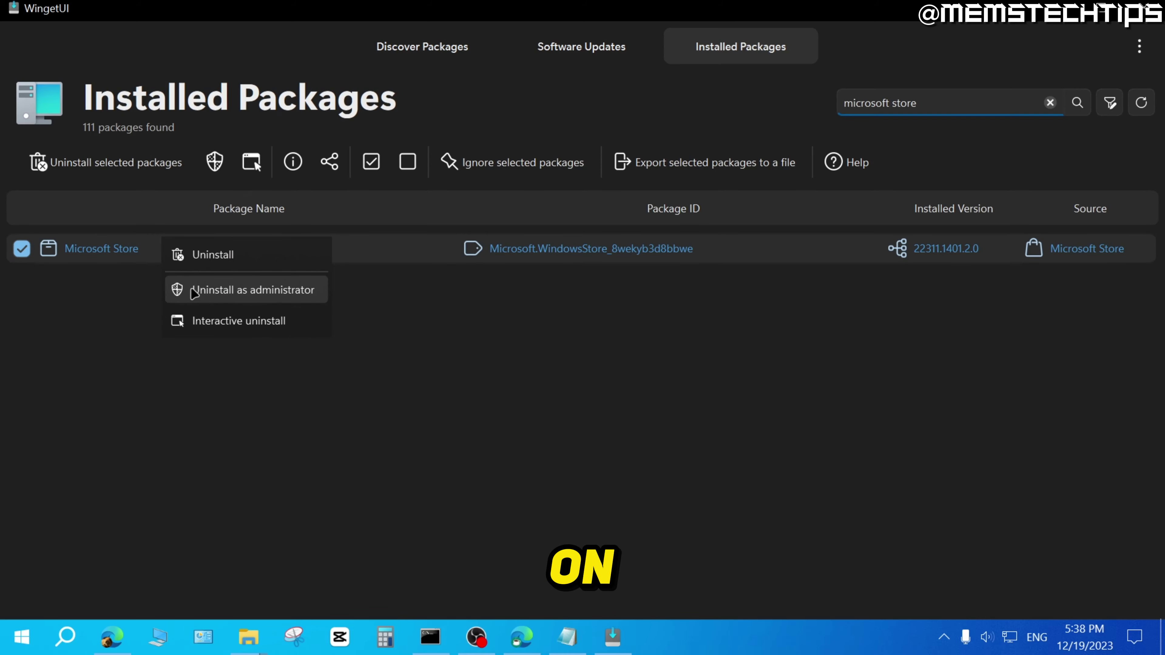
pyautogui.click(251, 291)
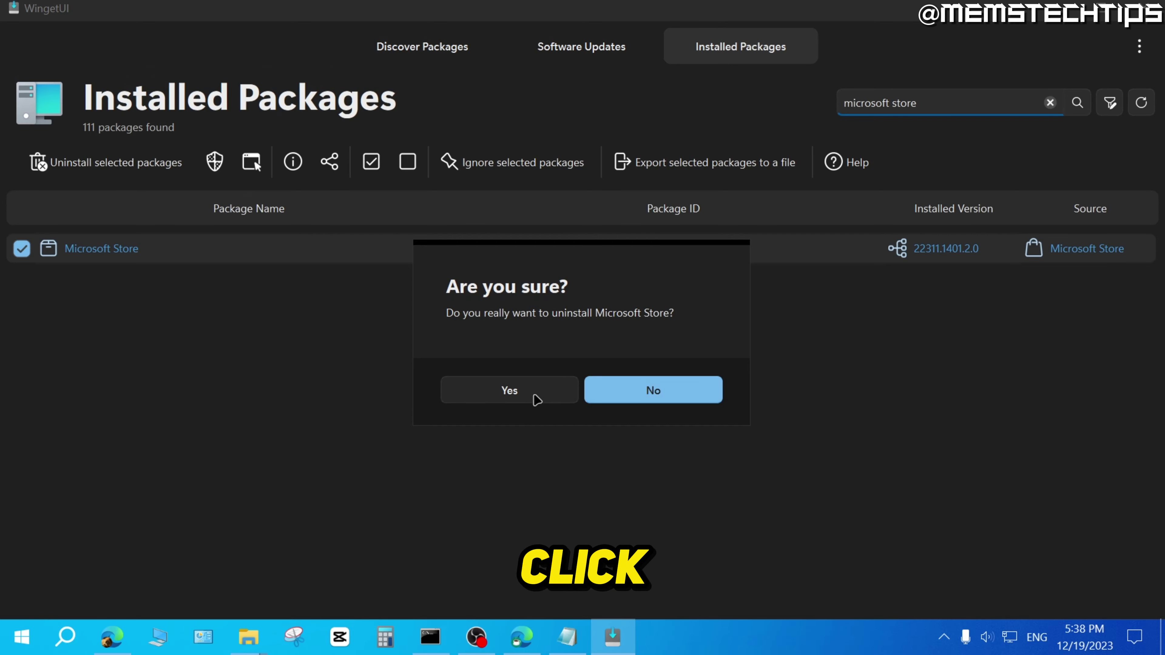
pyautogui.click(509, 390)
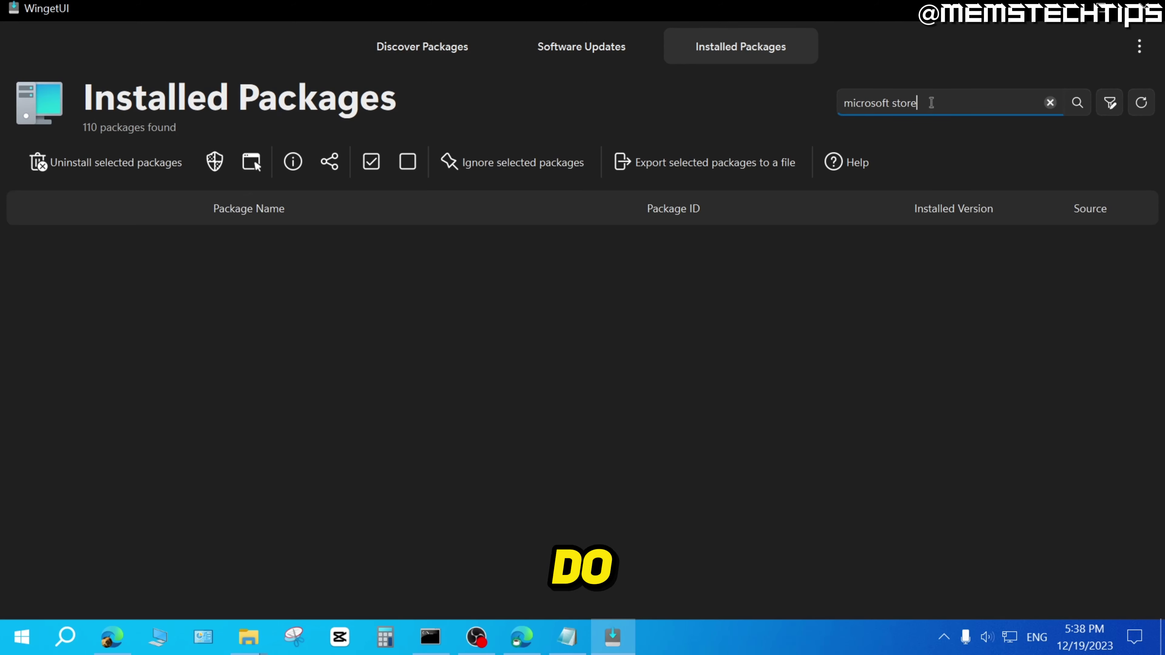
pyautogui.moveTo(927, 105); pyautogui.dragTo(820, 90)
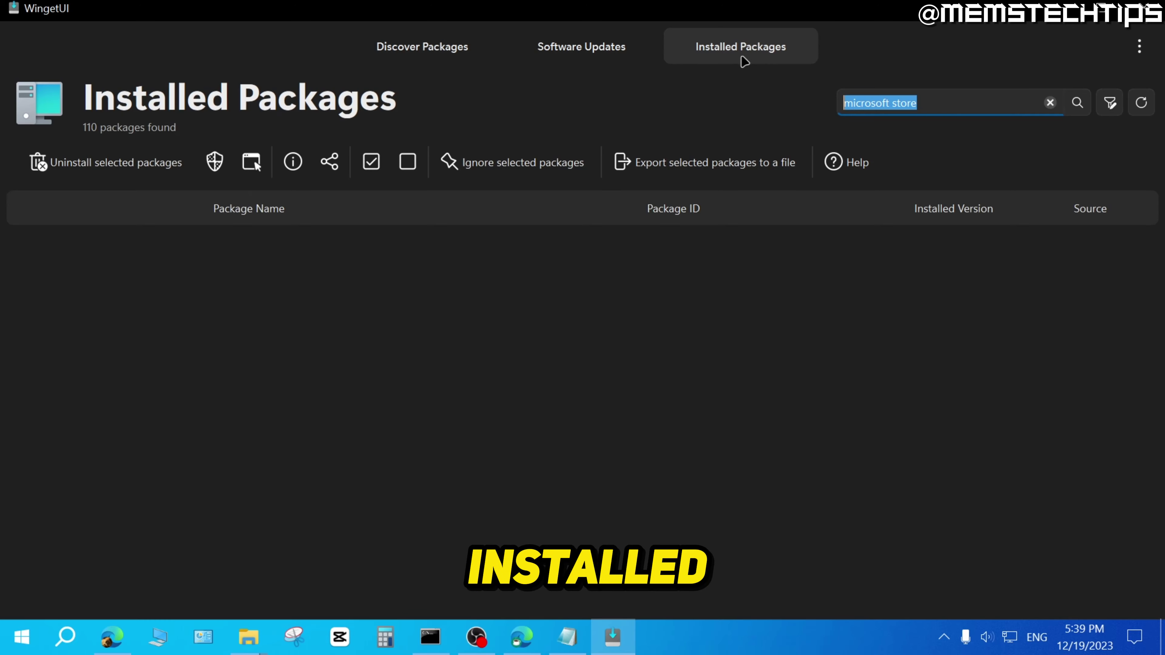
# Search installed packages for 'xbox' and tick the Xbox package, version 2312.1001.18.0.
pyautogui.write('xbox')
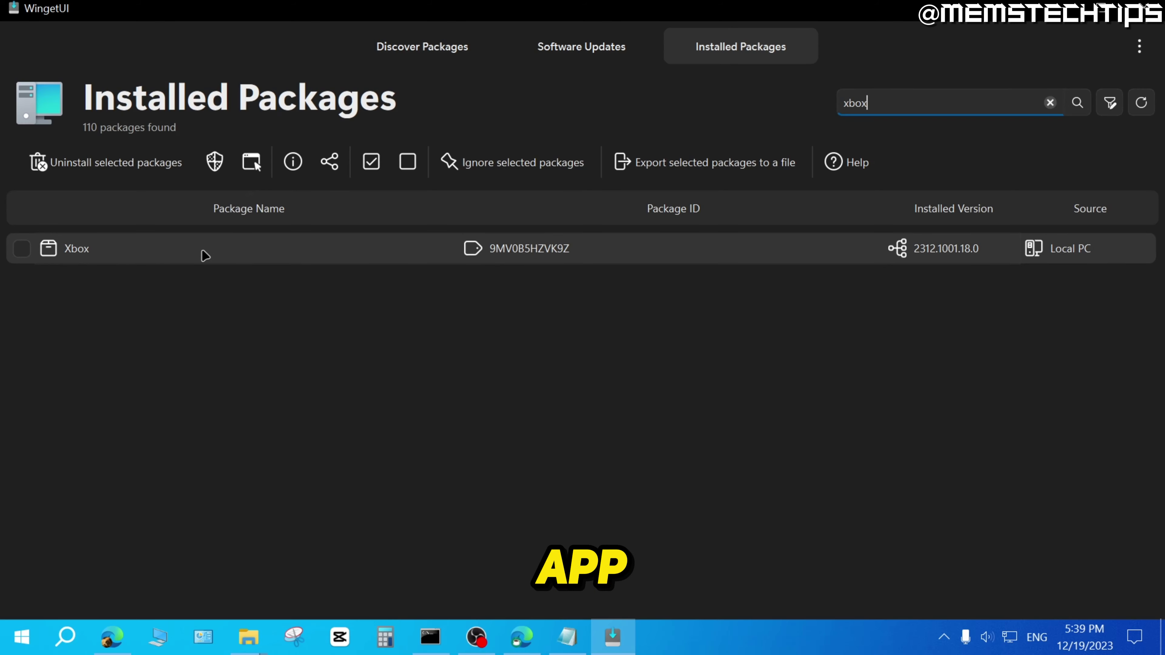
pyautogui.click(21, 253)
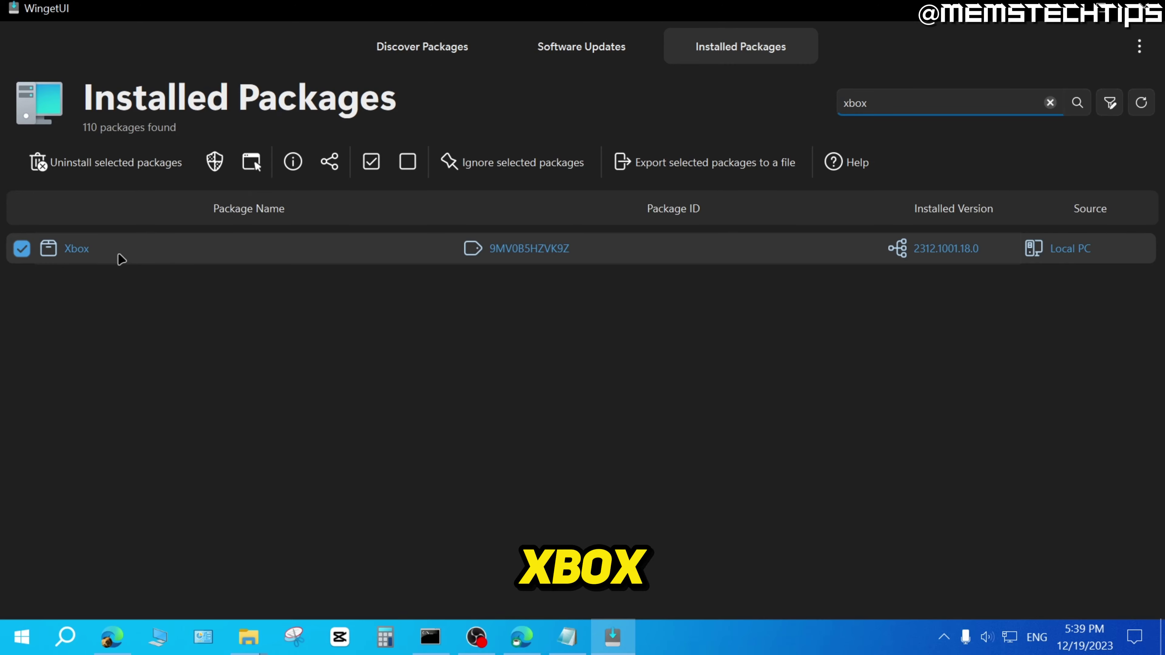
pyautogui.click(570, 645)
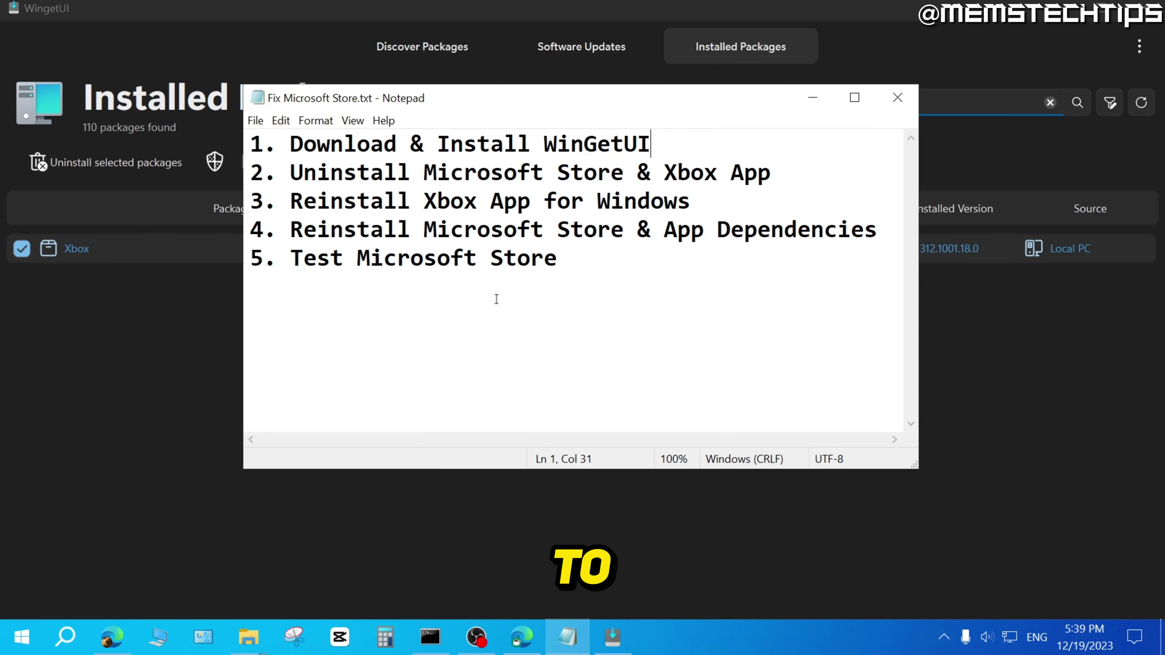
pyautogui.moveTo(286, 229); pyautogui.dragTo(877, 229)
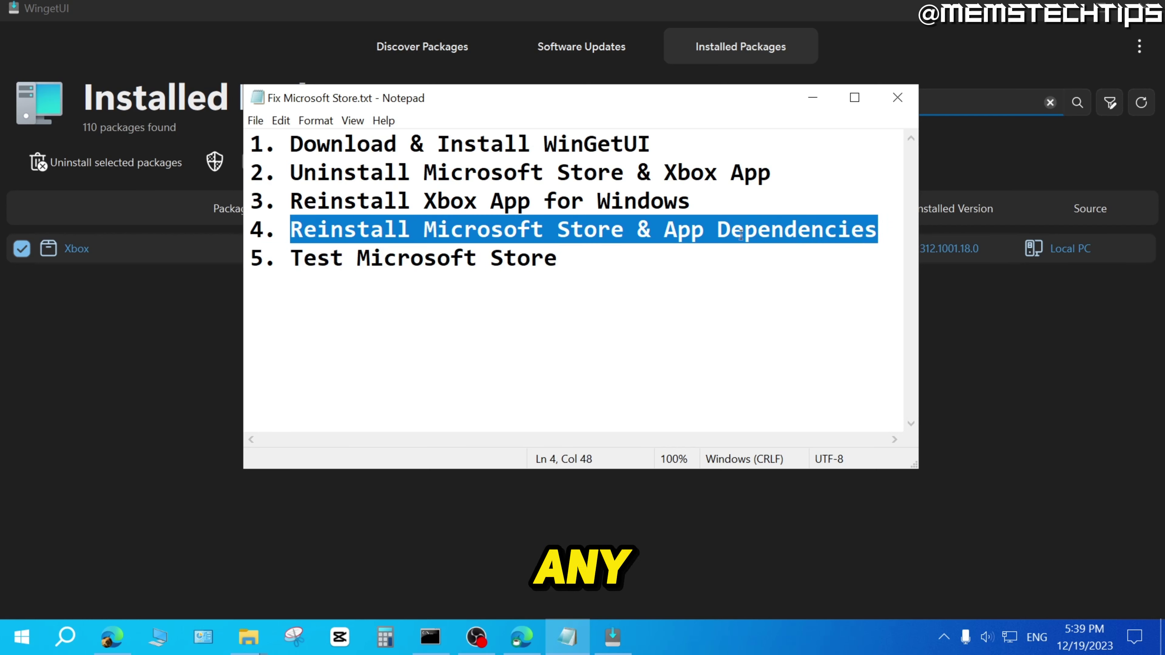
pyautogui.click(887, 232)
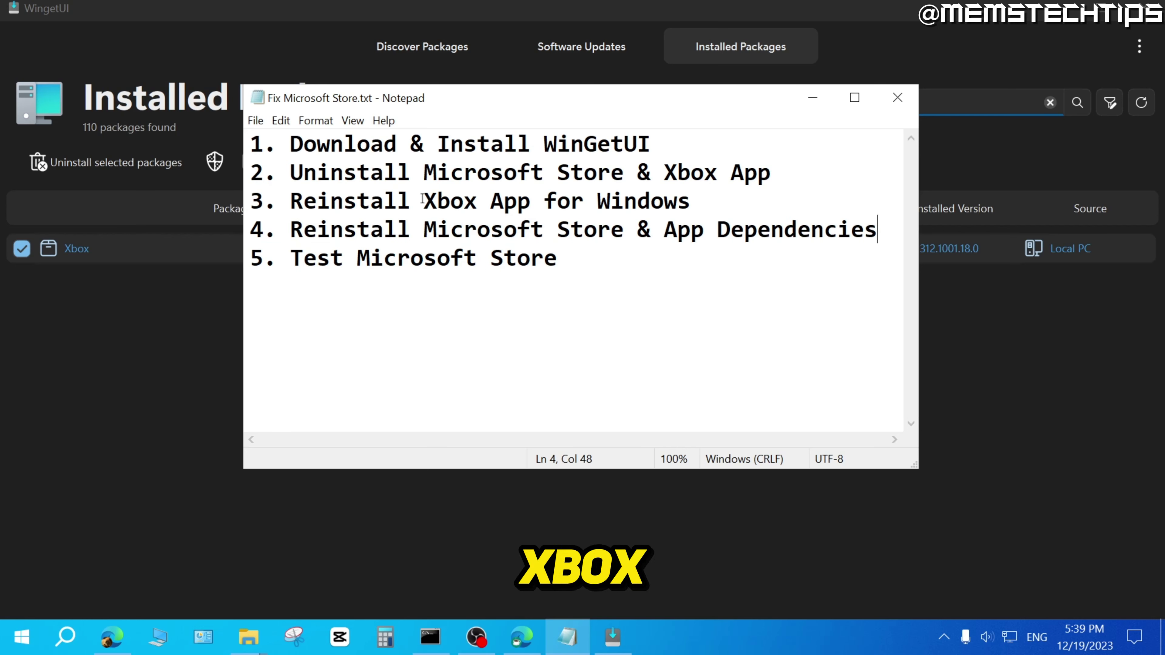
pyautogui.moveTo(423, 204); pyautogui.dragTo(691, 204)
pyautogui.click(644, 213)
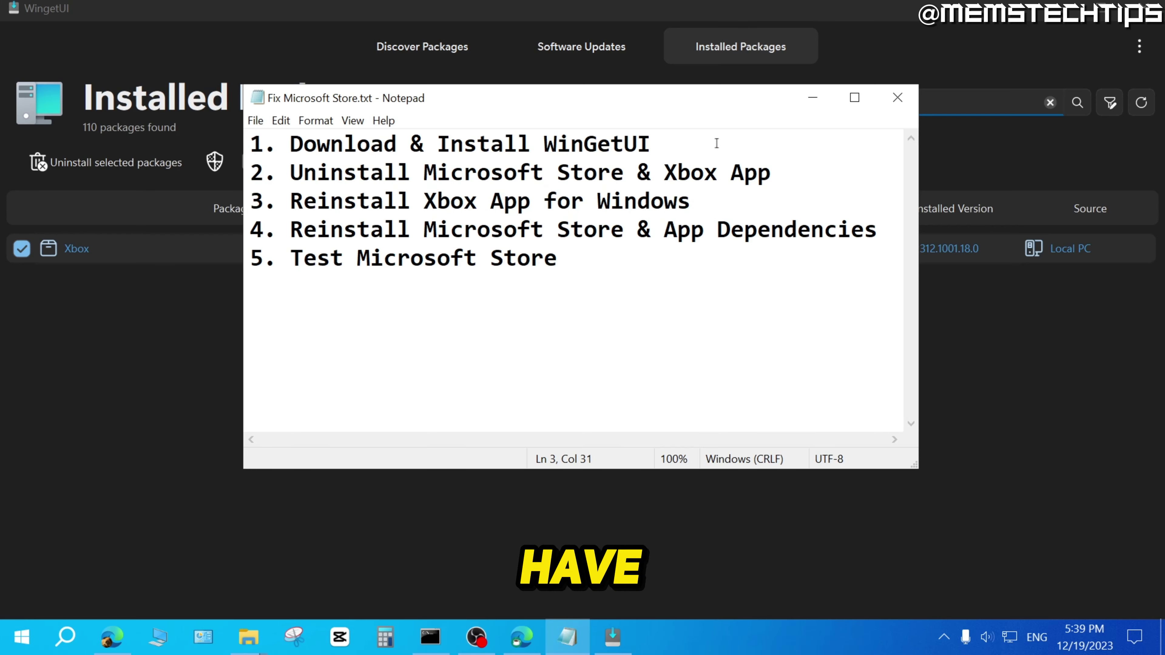
pyautogui.click(813, 97)
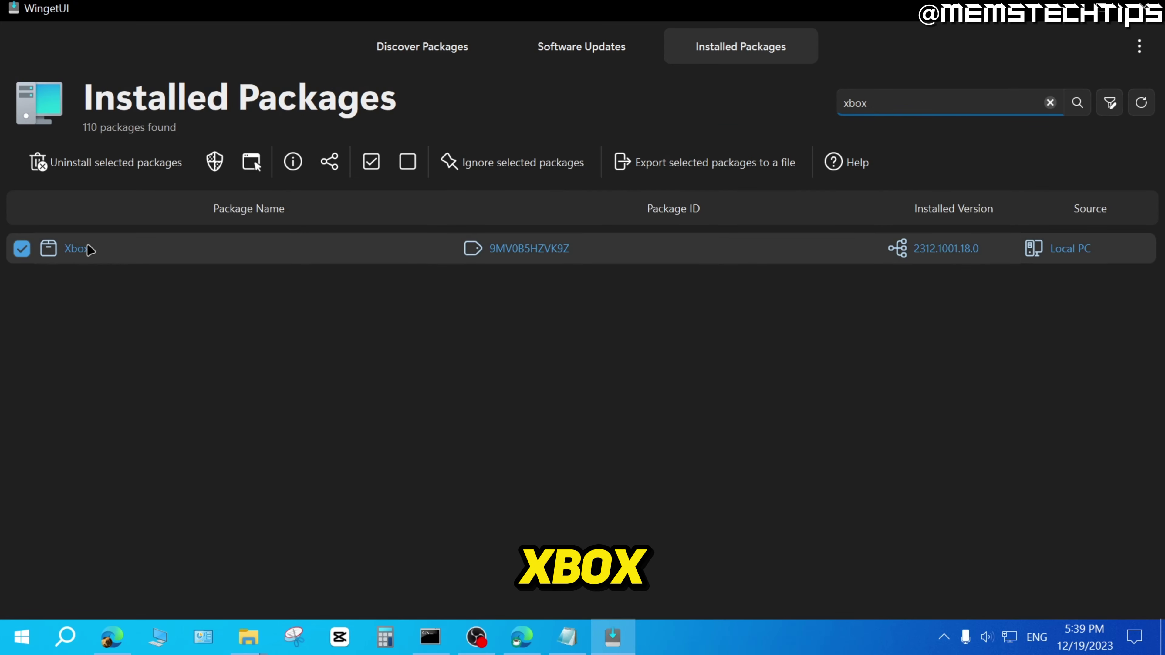
# Uninstall Xbox as administrator, clear the xbox filter, and go to Discover Packages.
pyautogui.rightClick(129, 254)
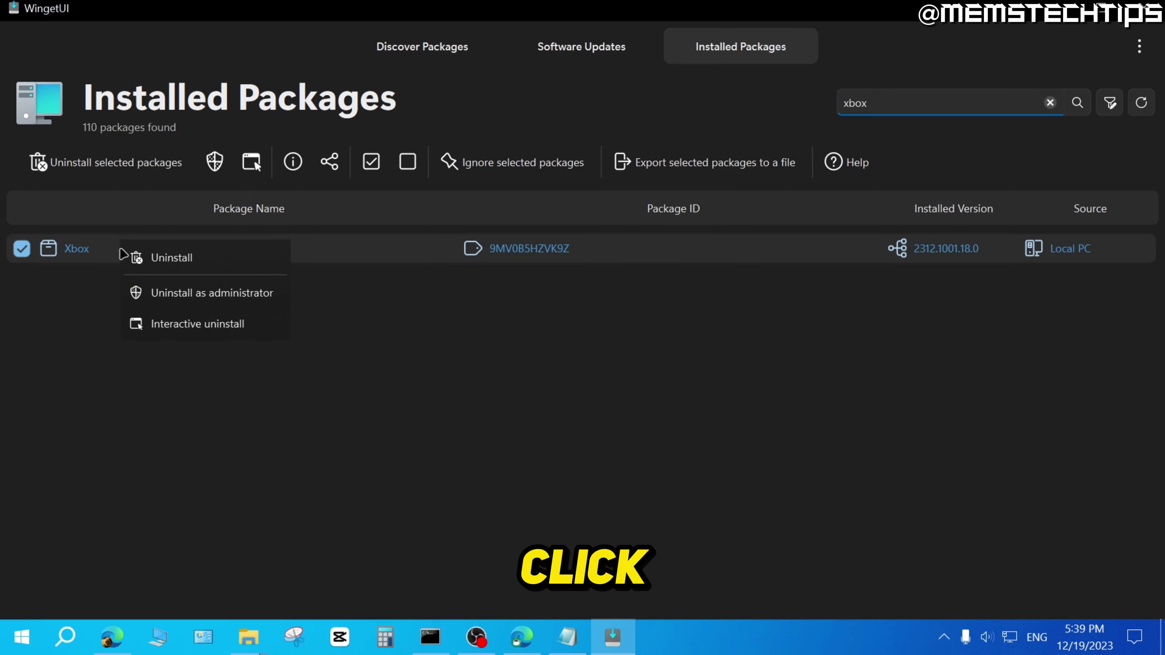
pyautogui.click(227, 296)
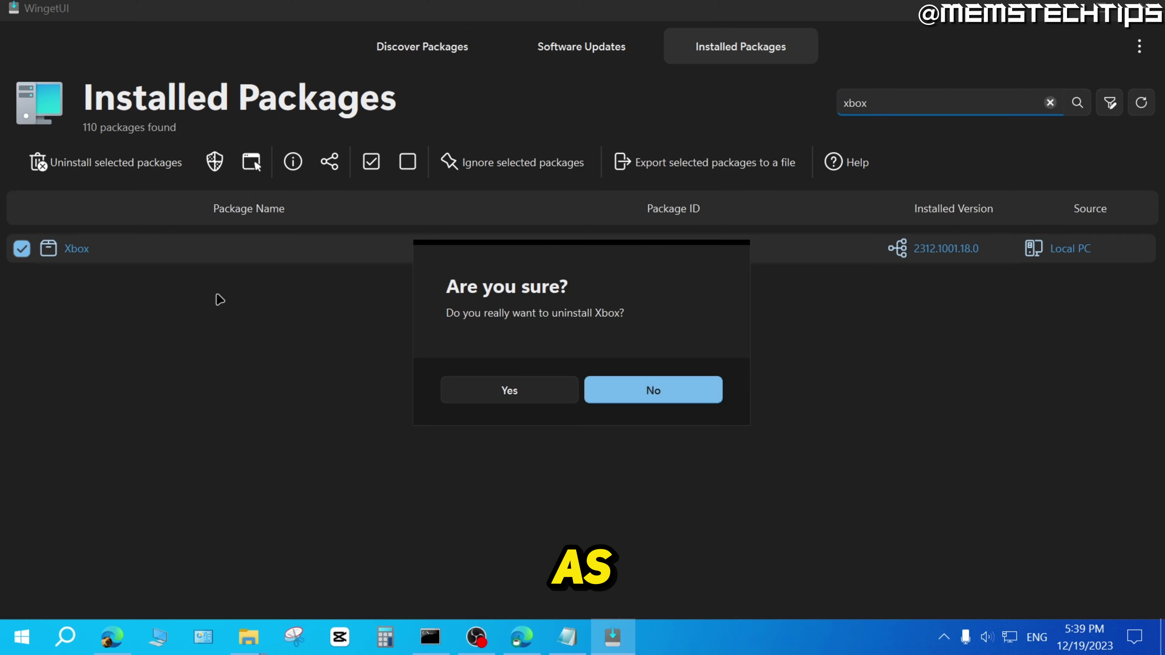
pyautogui.click(542, 394)
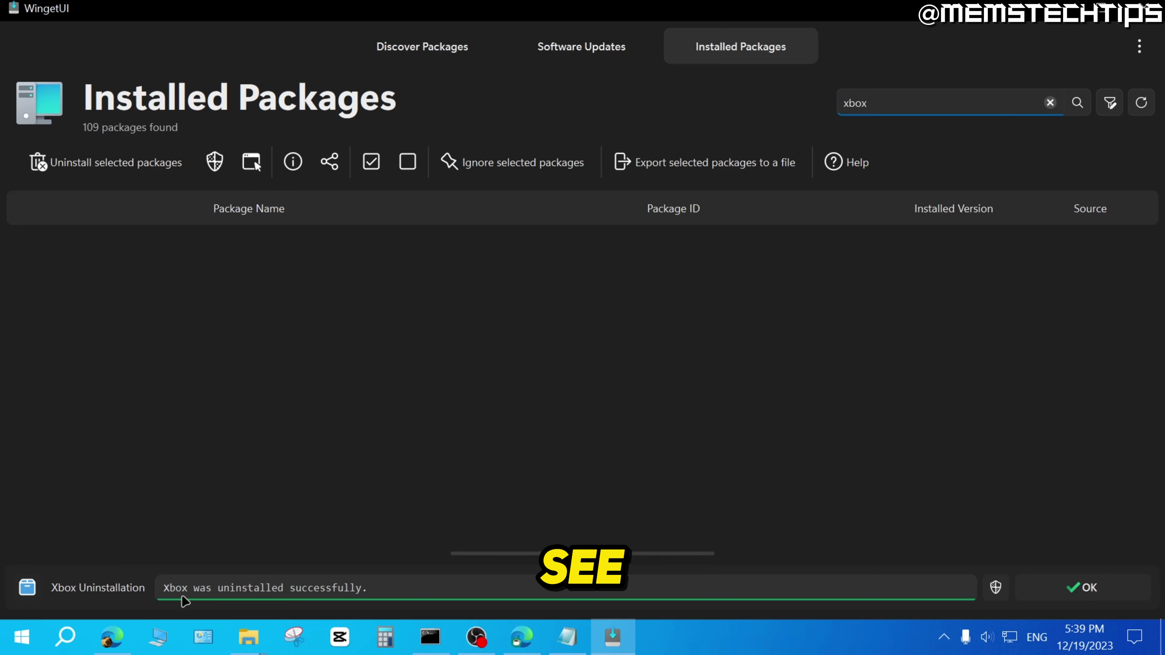
pyautogui.click(1051, 102)
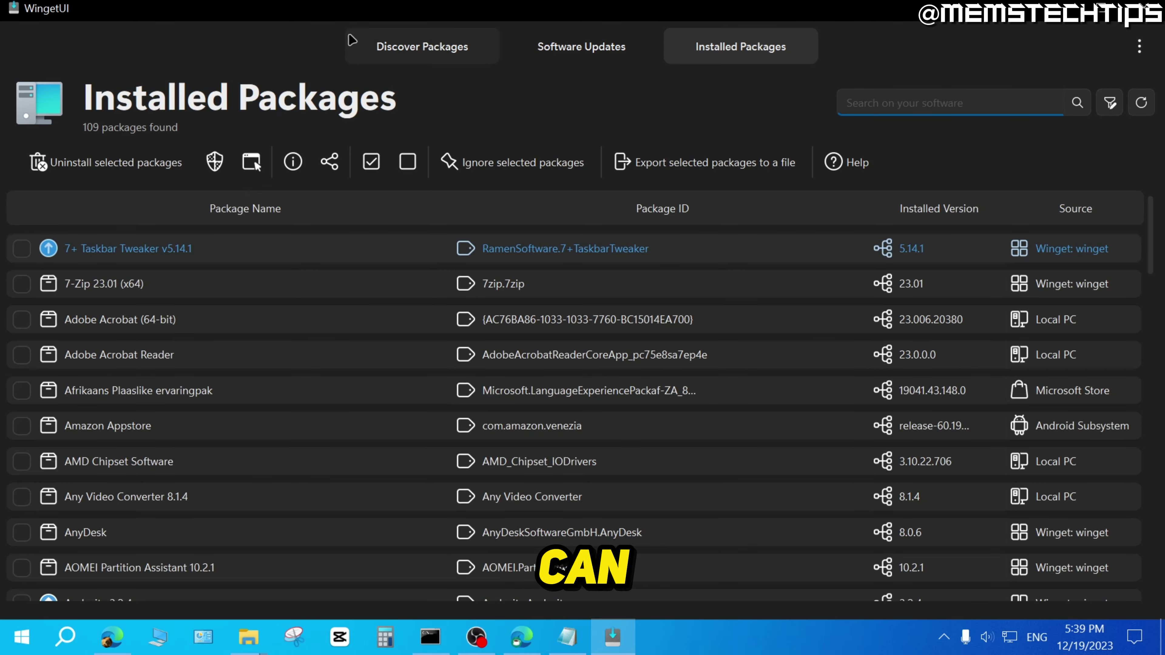
pyautogui.click(402, 52)
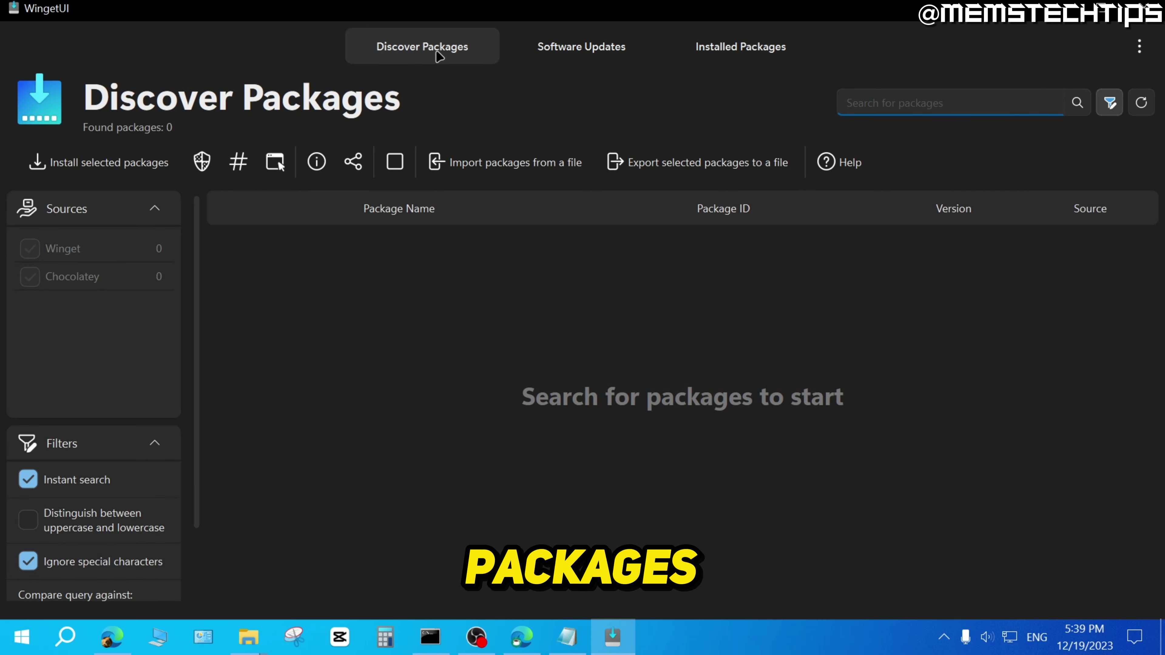
pyautogui.click(65, 636)
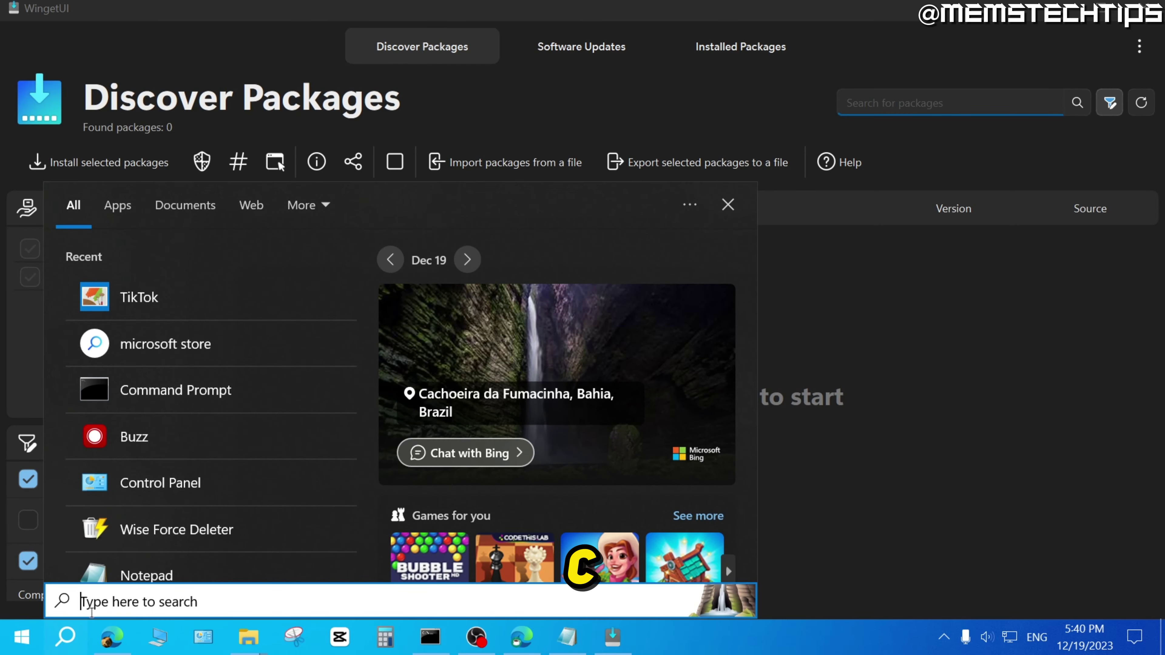
pyautogui.write('microsoft store')
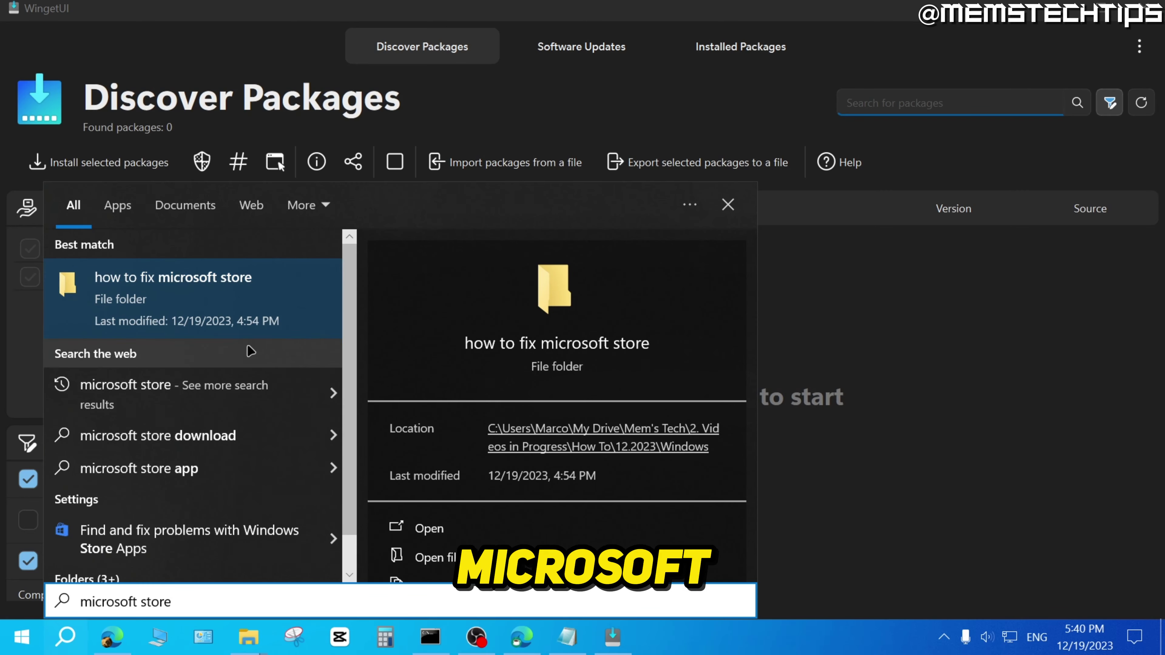
pyautogui.hotkey('ctrl', 'a')
pyautogui.write('xbox')
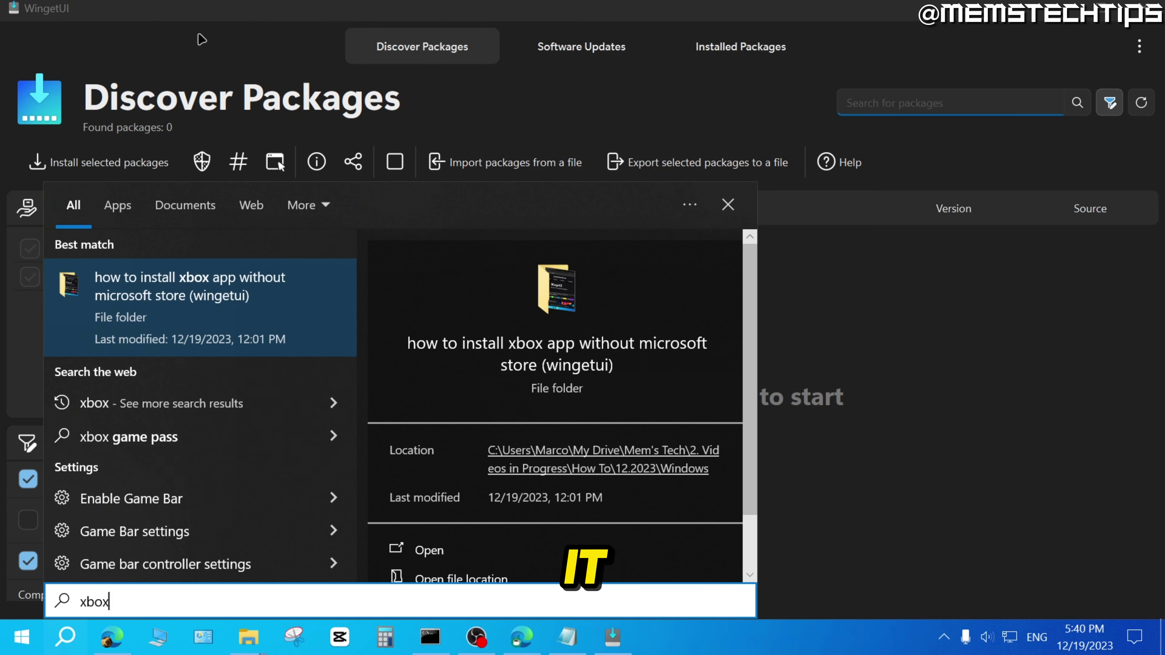
pyautogui.click(93, 16)
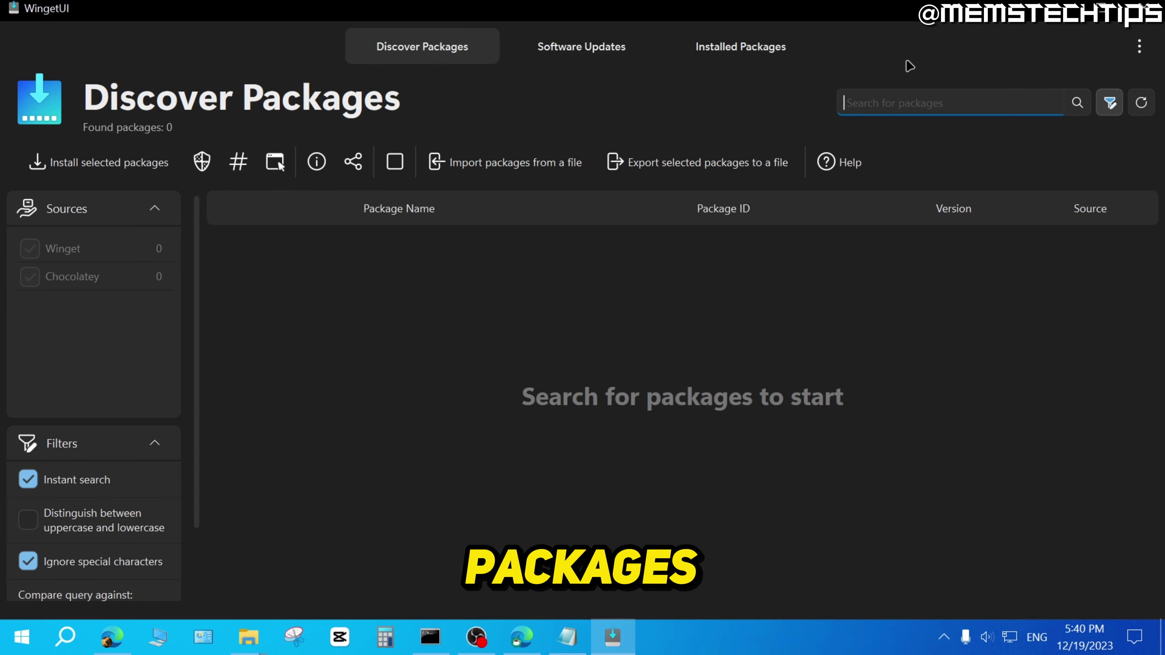
# Search Discover Packages for 'xbox' instead of 'microsoft stor' and scroll to the Xbox entry.
pyautogui.write('microso')
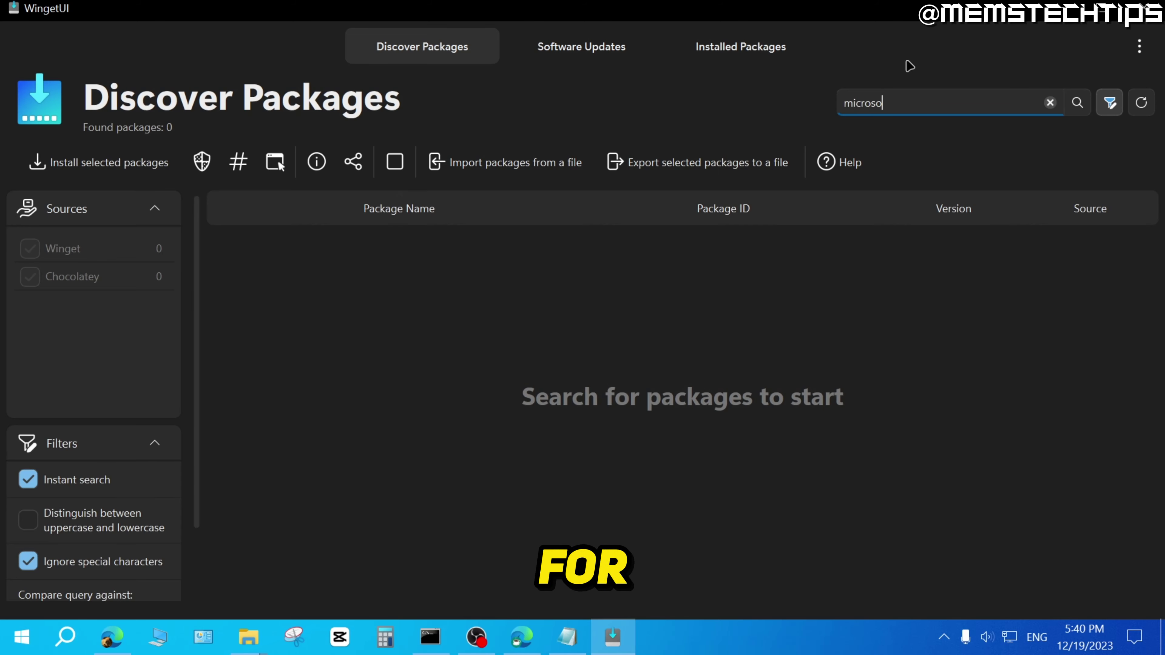
pyautogui.write('ft store')
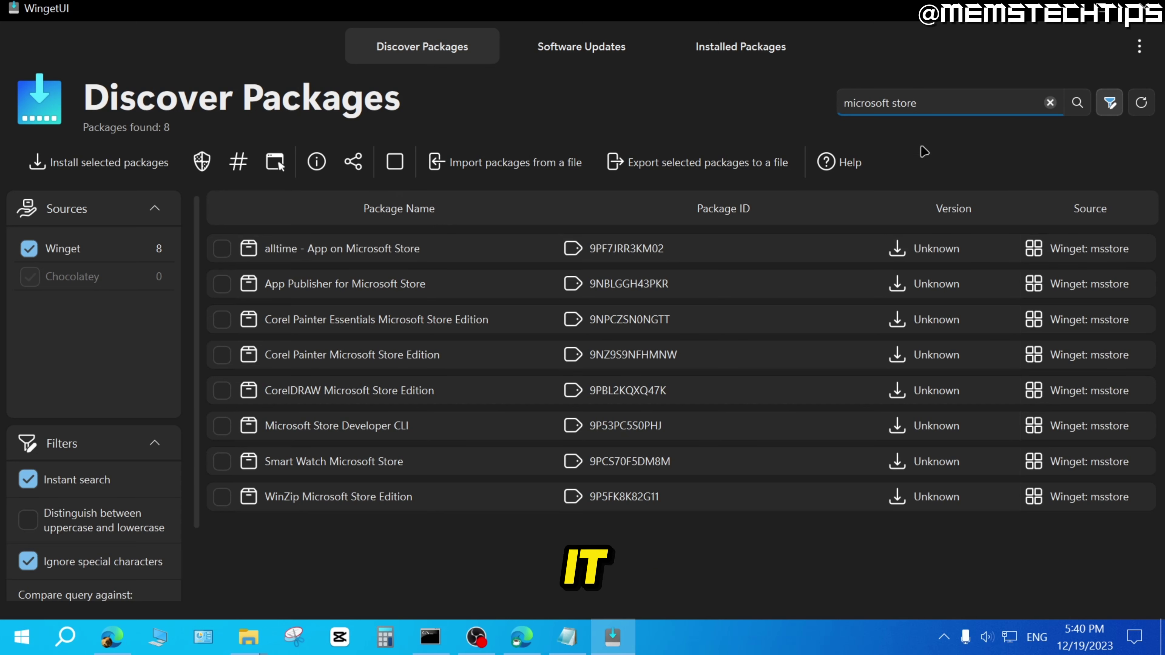
pyautogui.moveTo(920, 102); pyautogui.dragTo(750, 91)
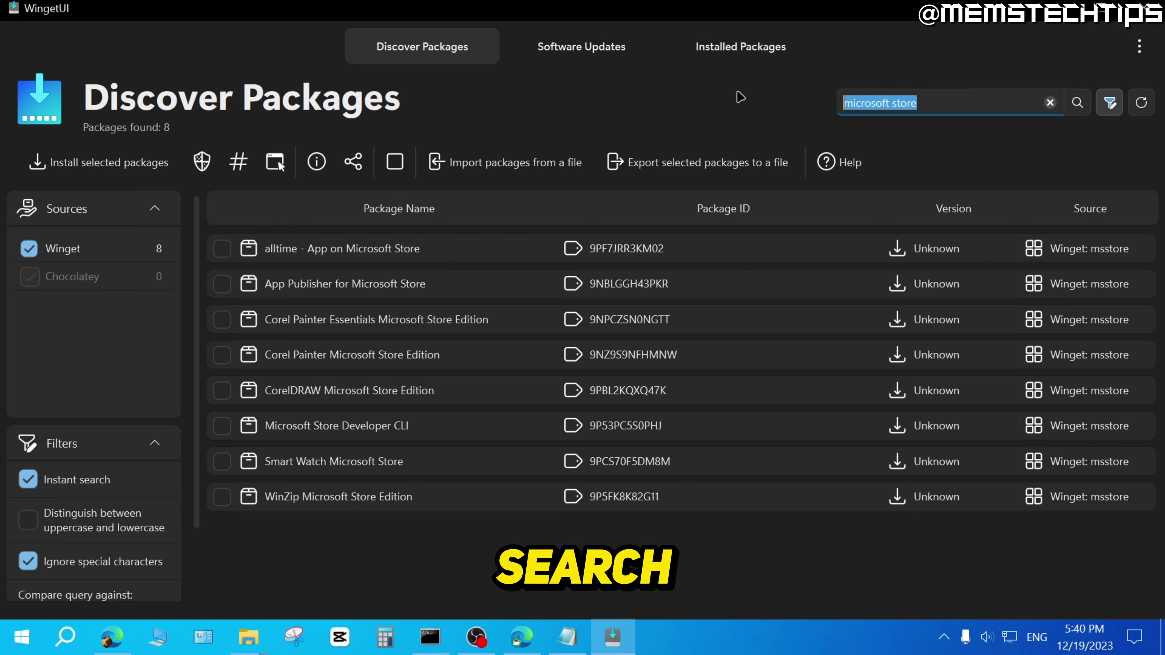
pyautogui.write('xbox')
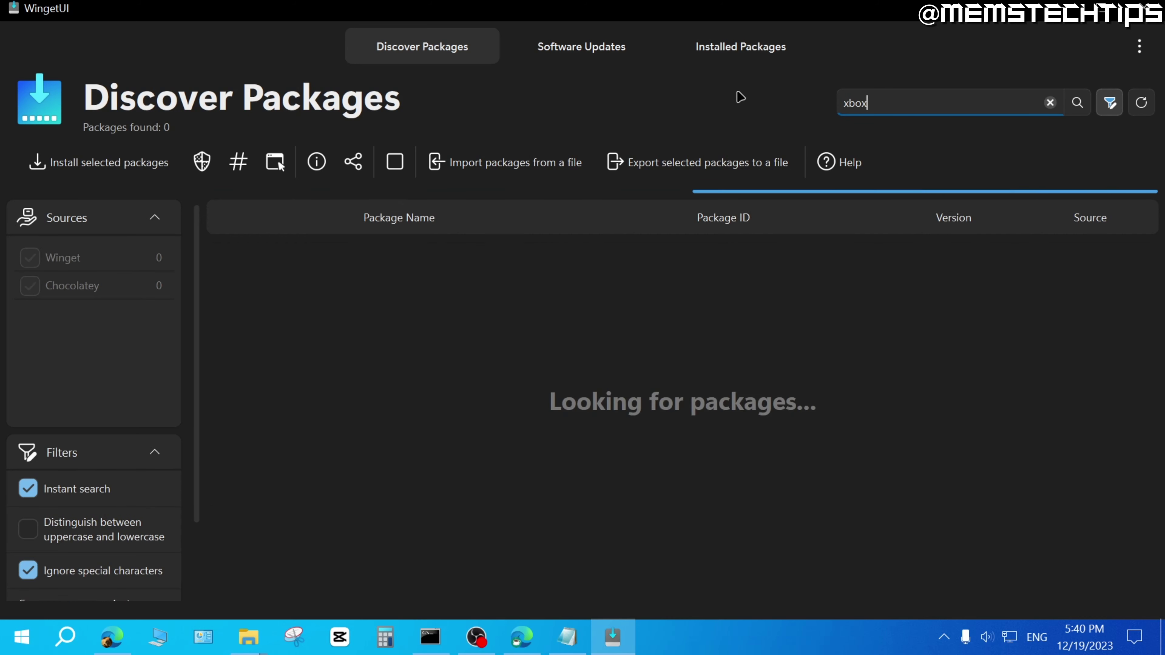
pyautogui.scroll(-6, 460, 316)
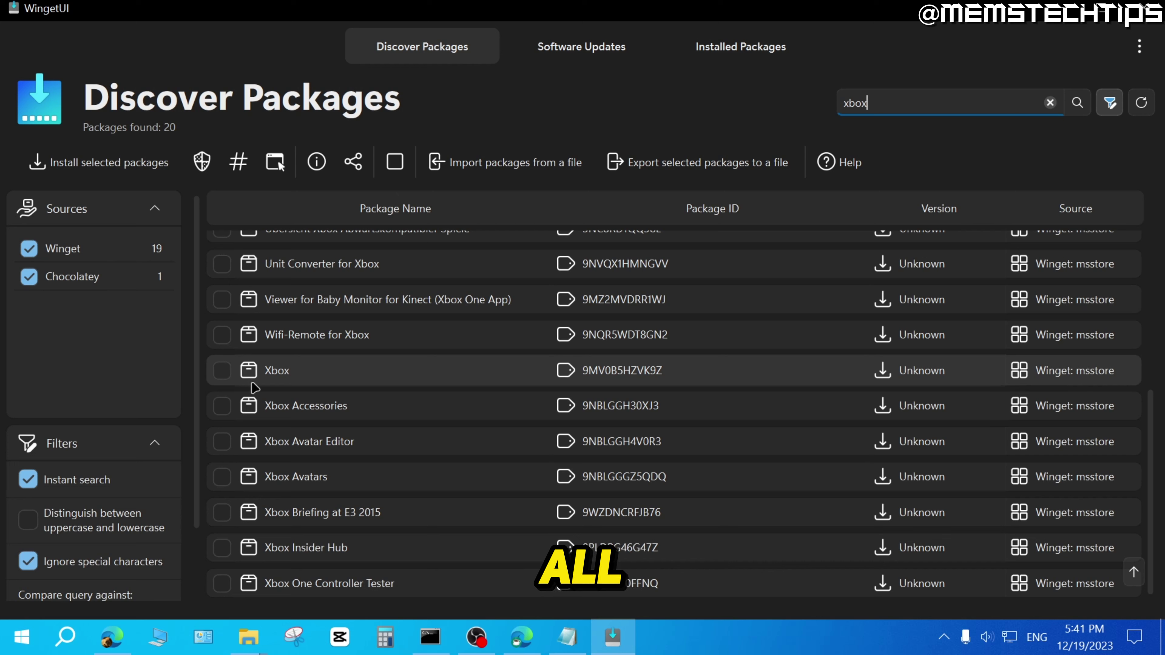
# Install the Xbox app (9MV0B5HZVK9Z) from Winget: msstore, then close WingetUI.
pyautogui.click(223, 372)
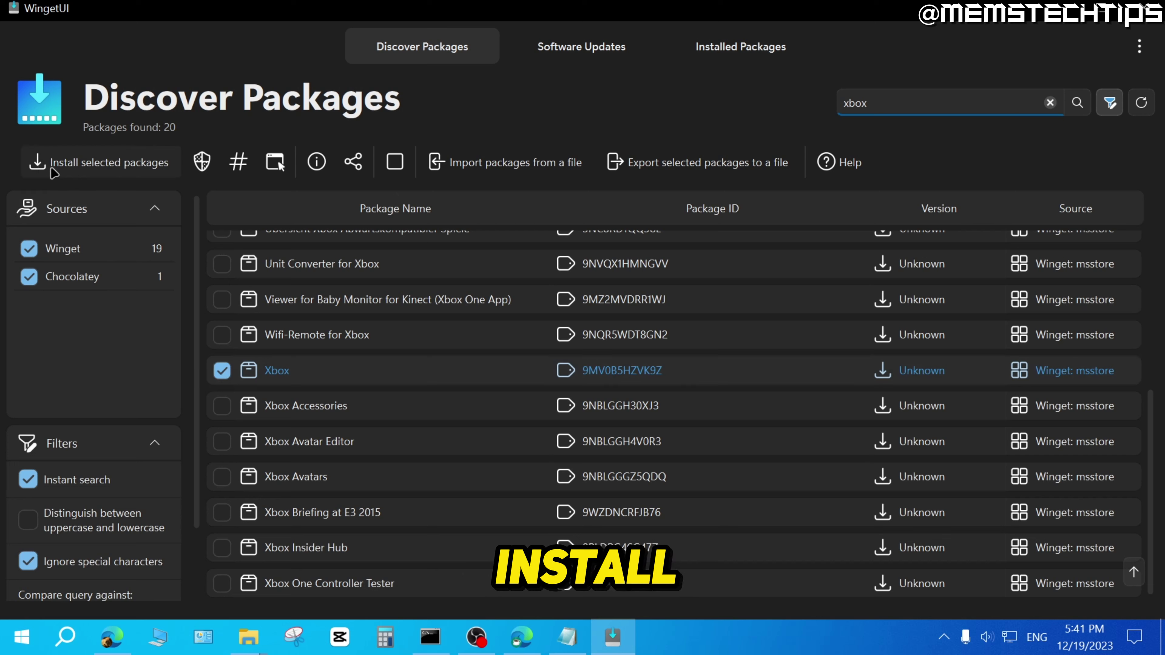
pyautogui.click(92, 170)
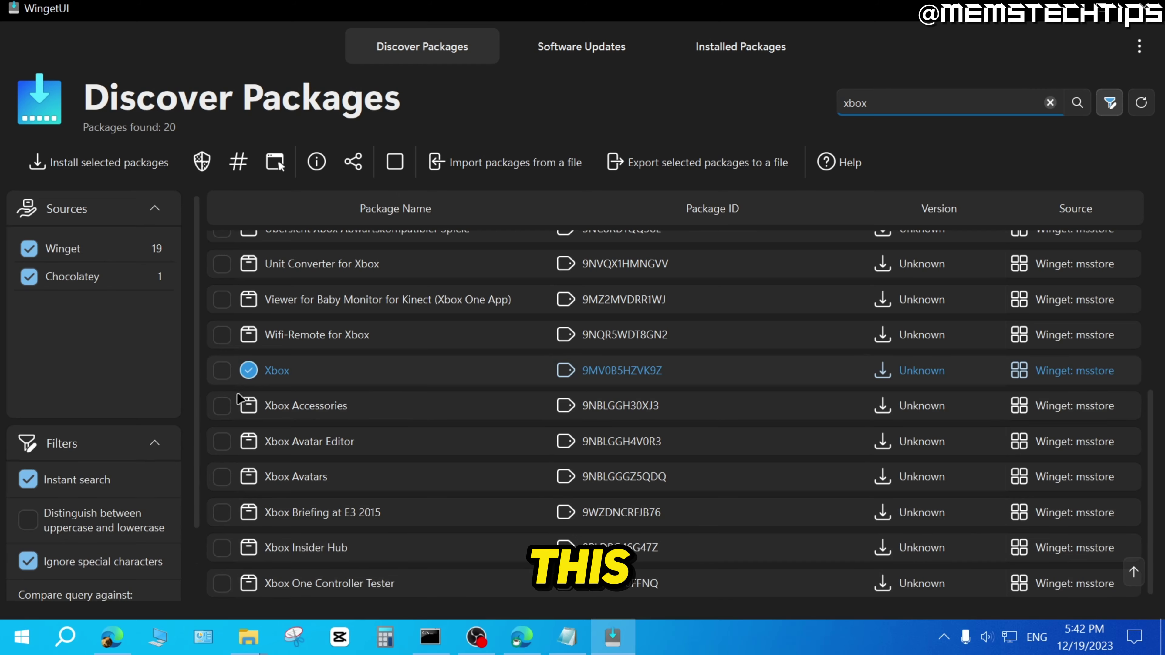
pyautogui.click(1153, 9)
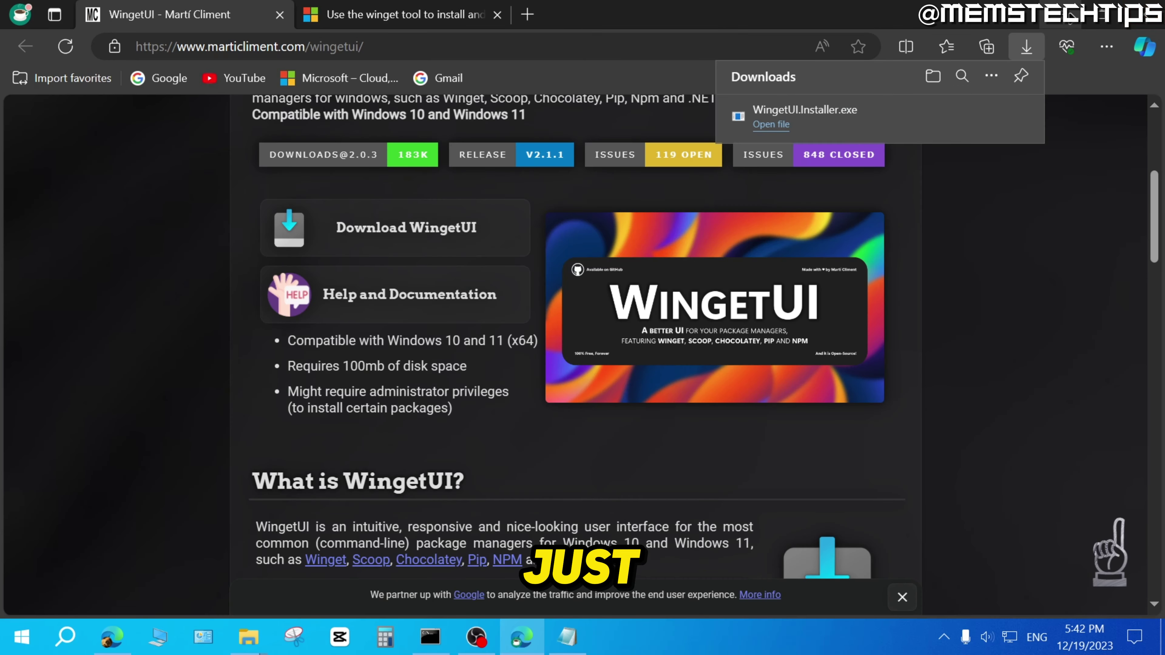
# Minimize Edge and launch the Xbox app by searching 'xbox' in Windows Search.
pyautogui.click(1071, 14)
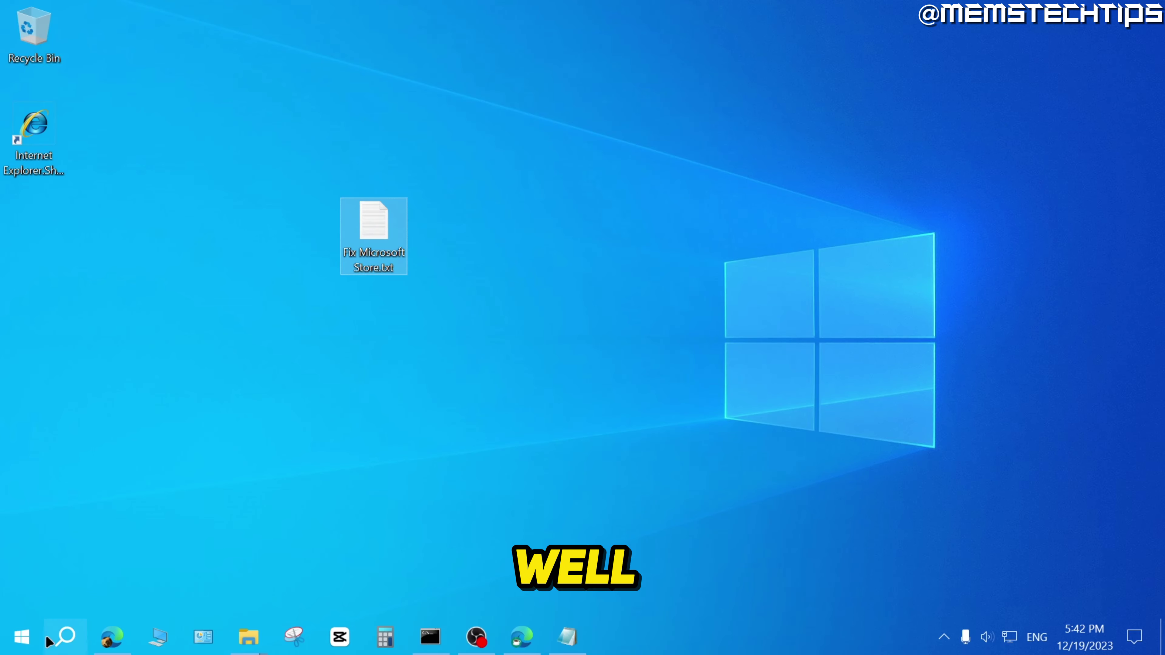
pyautogui.click(71, 640)
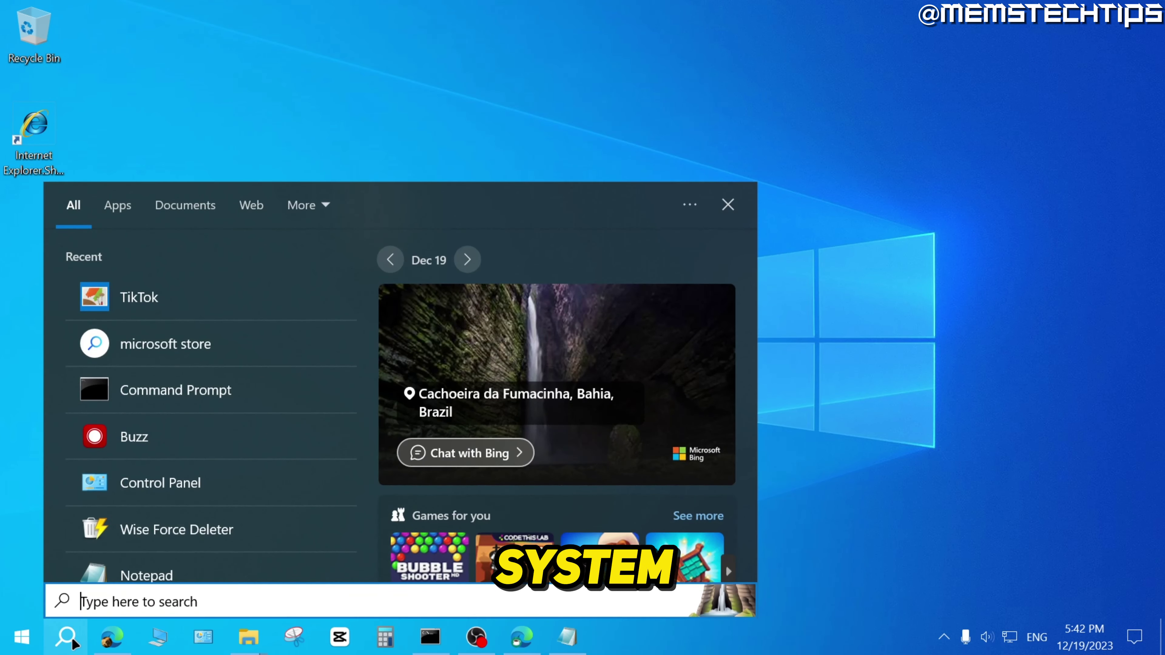
pyautogui.write('xbox')
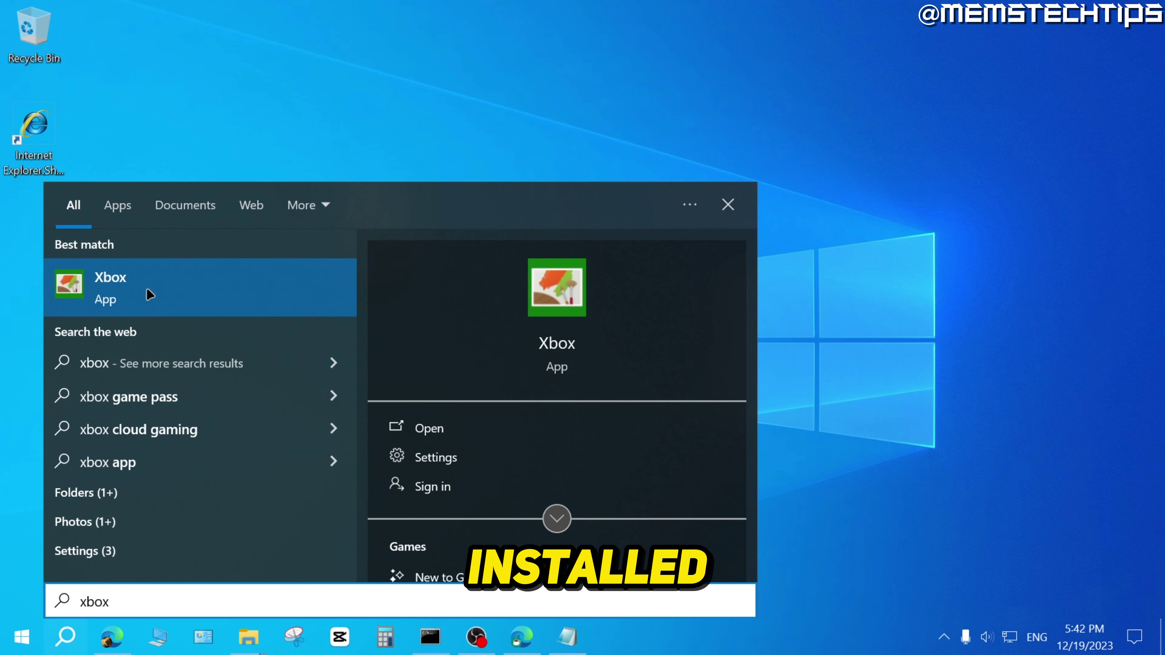
pyautogui.click(130, 290)
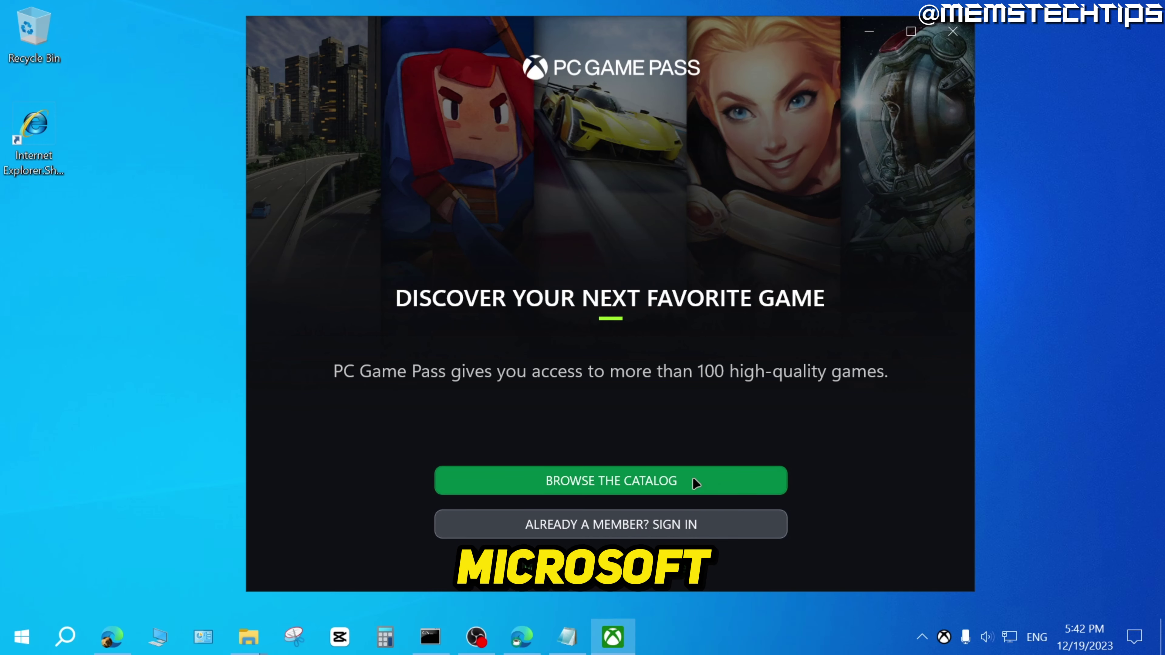
# Install Microsoft Store from Xbox Settings > General dependencies, then search Windows for 'microsoft store'.
pyautogui.click(699, 481)
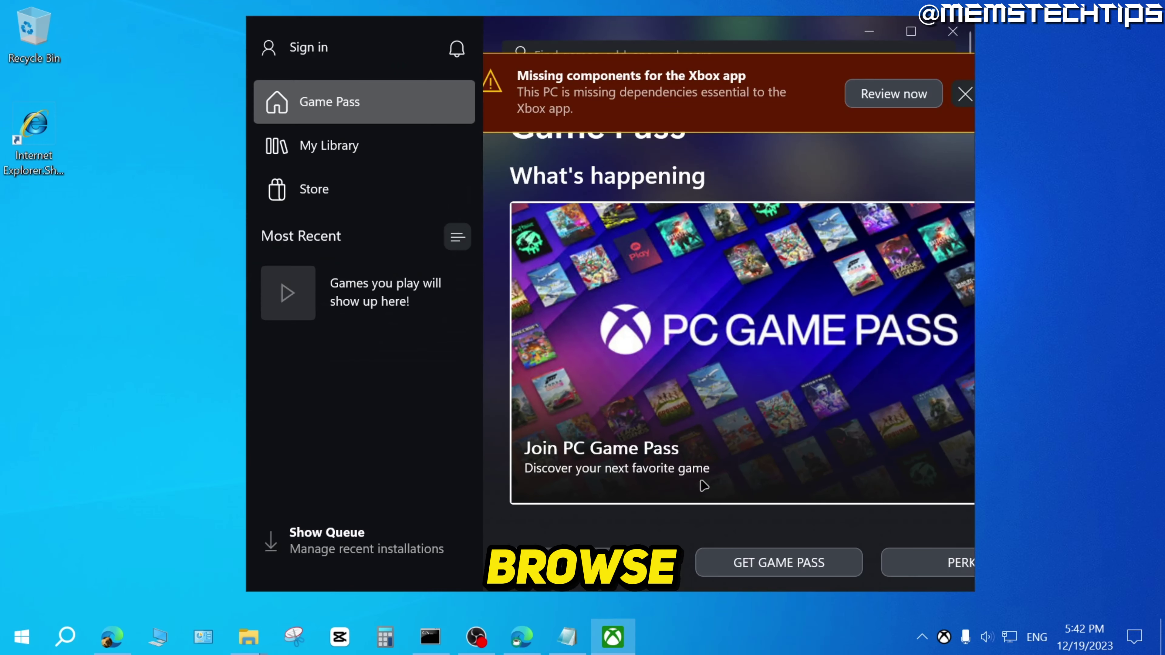
pyautogui.click(911, 33)
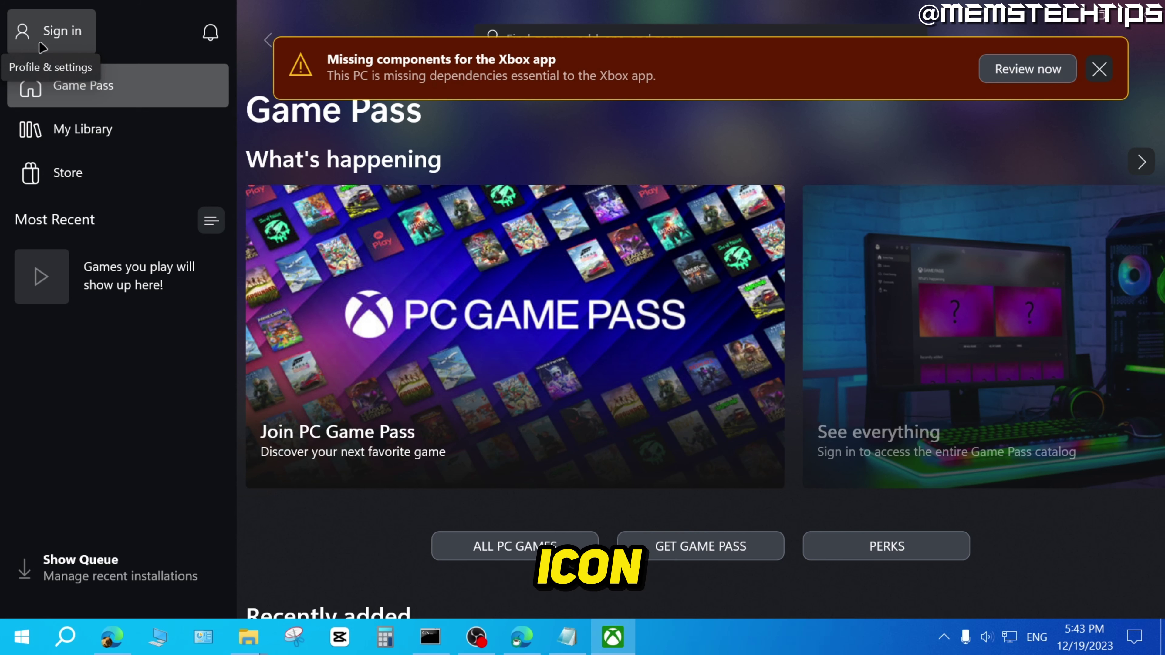
pyautogui.click(46, 35)
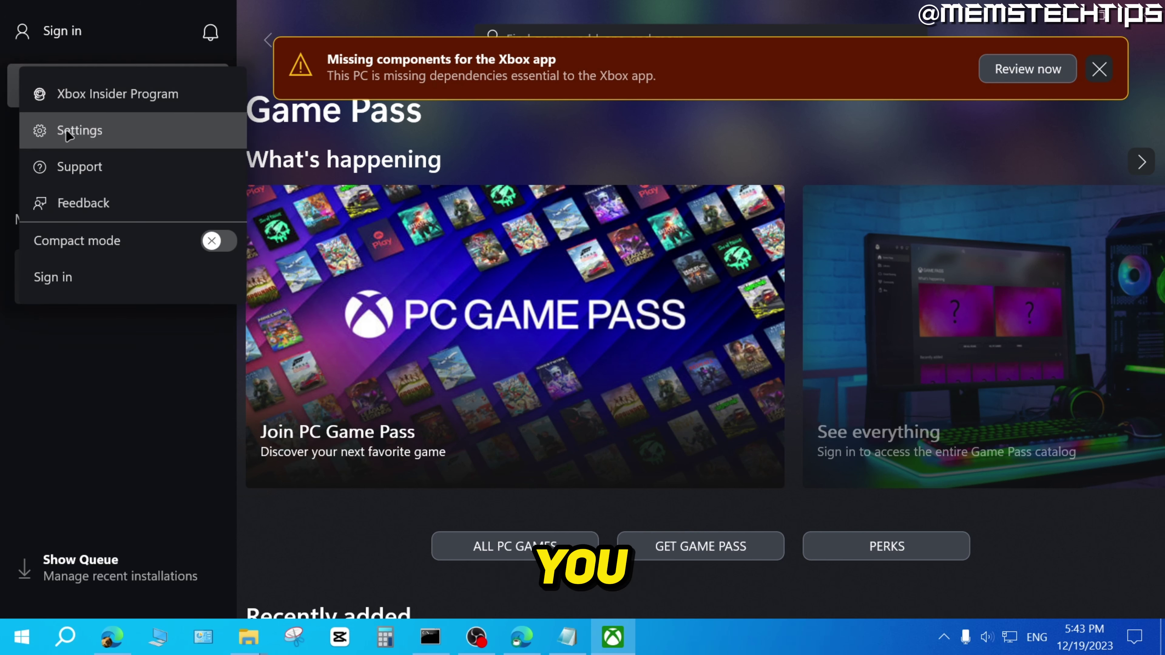
pyautogui.click(97, 131)
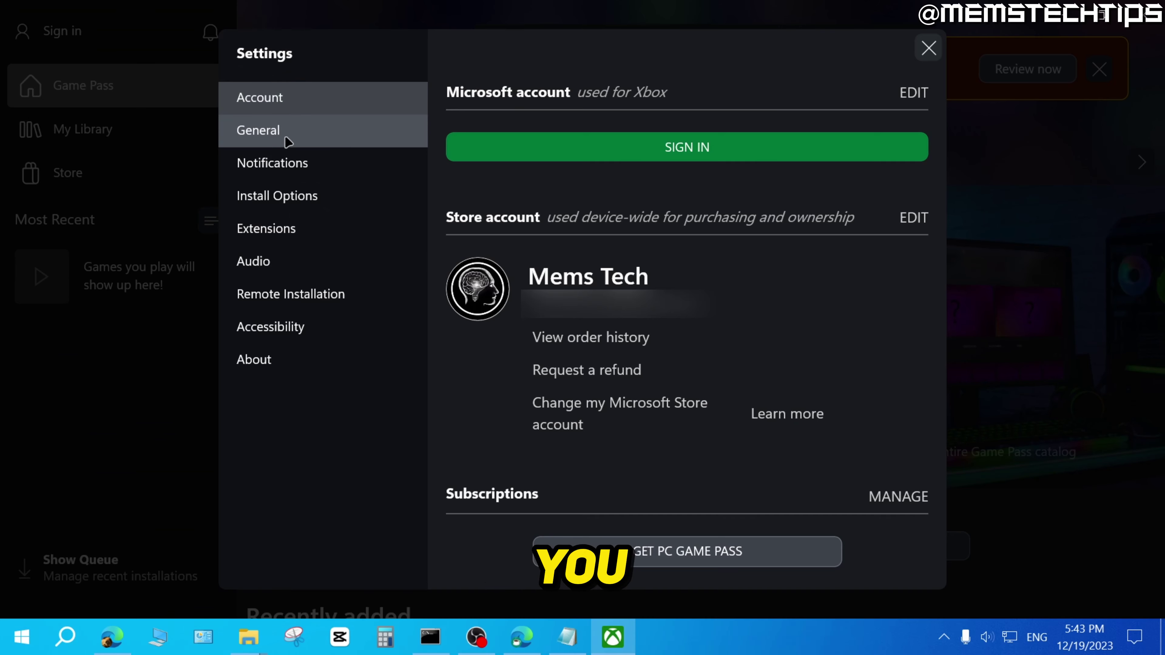
pyautogui.click(296, 134)
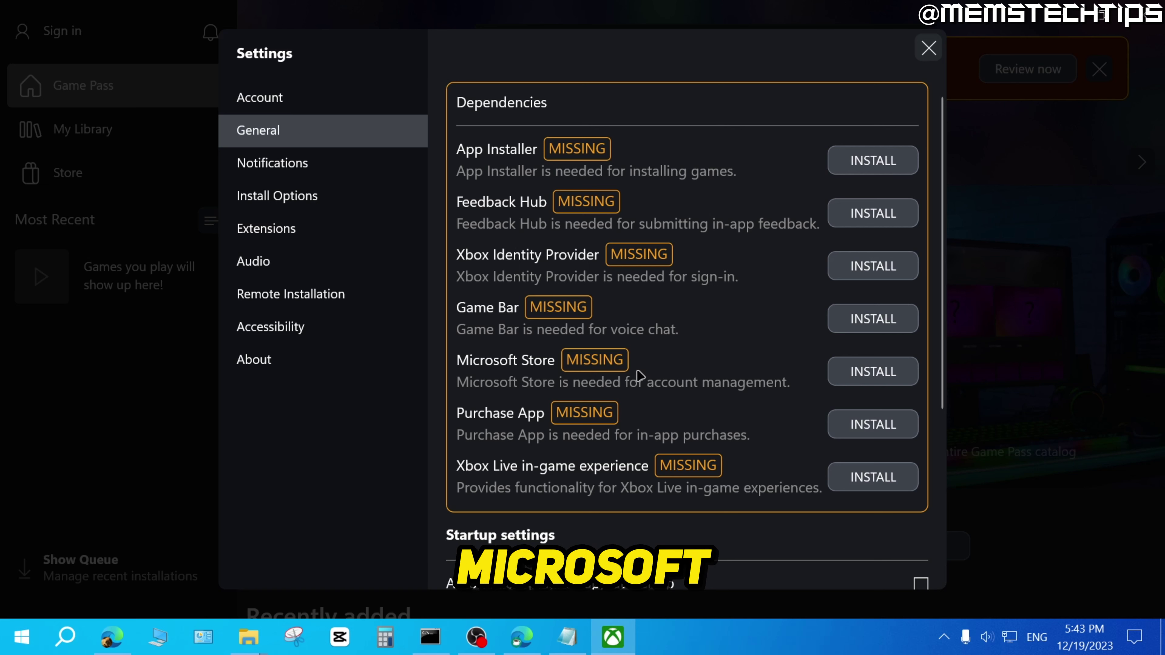
pyautogui.click(885, 377)
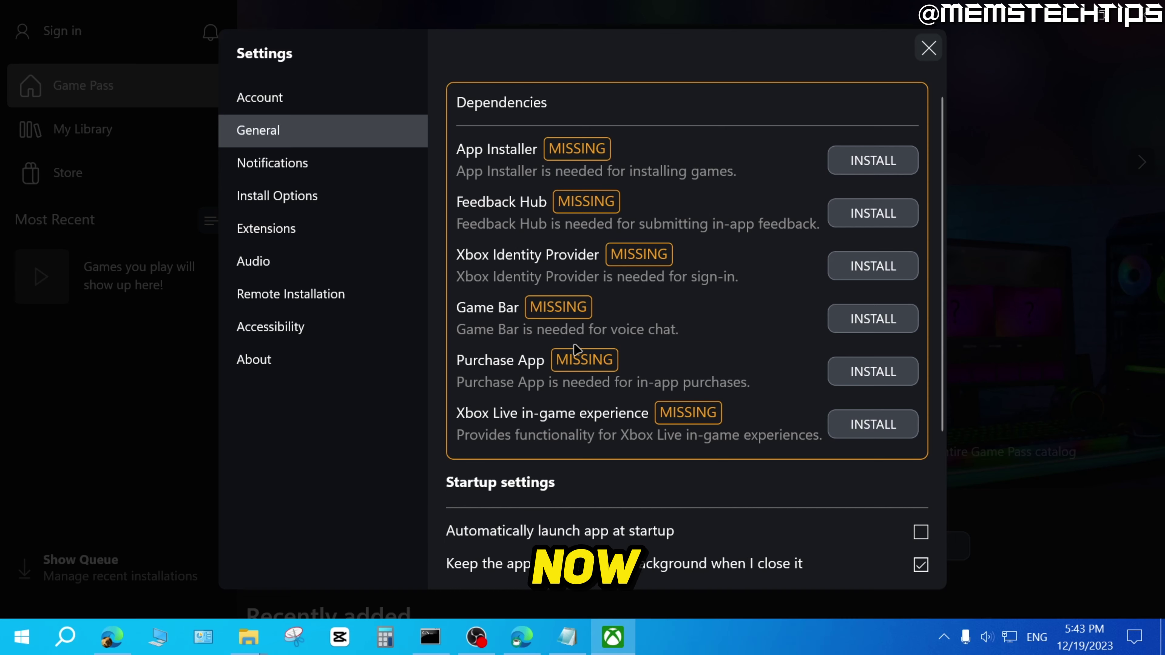
pyautogui.click(66, 636)
pyautogui.write('microsoft store')
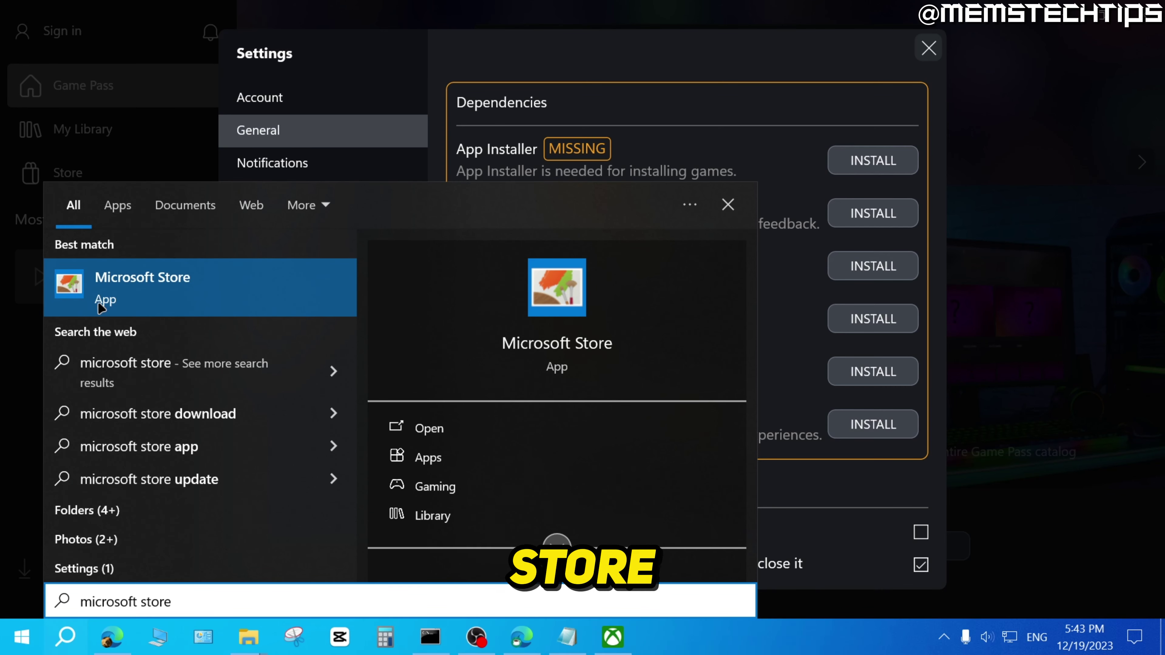
# Open Microsoft Store maximized and start getting iTunes from the Music streaming apps row.
pyautogui.click(135, 276)
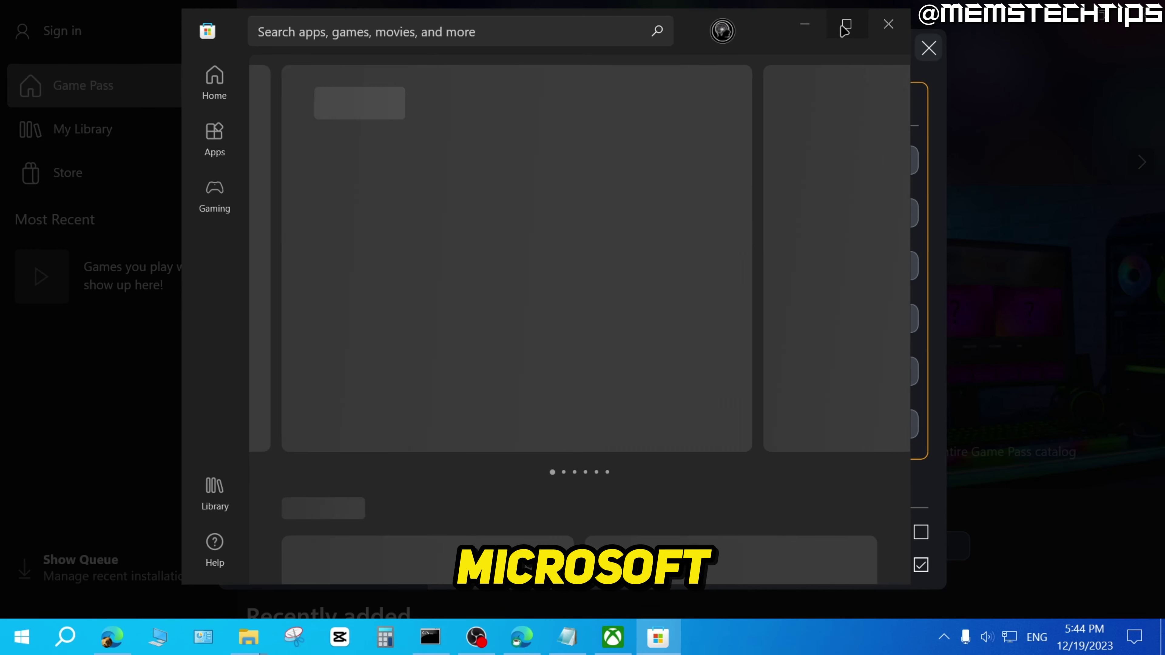
pyautogui.click(845, 27)
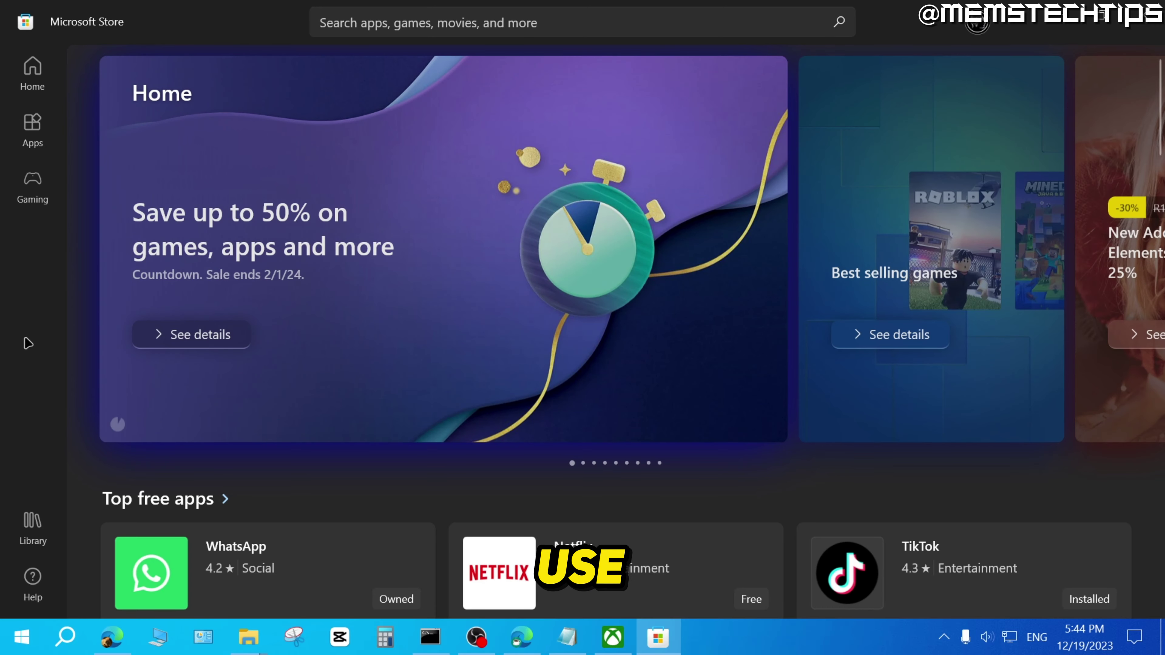
pyautogui.click(47, 70)
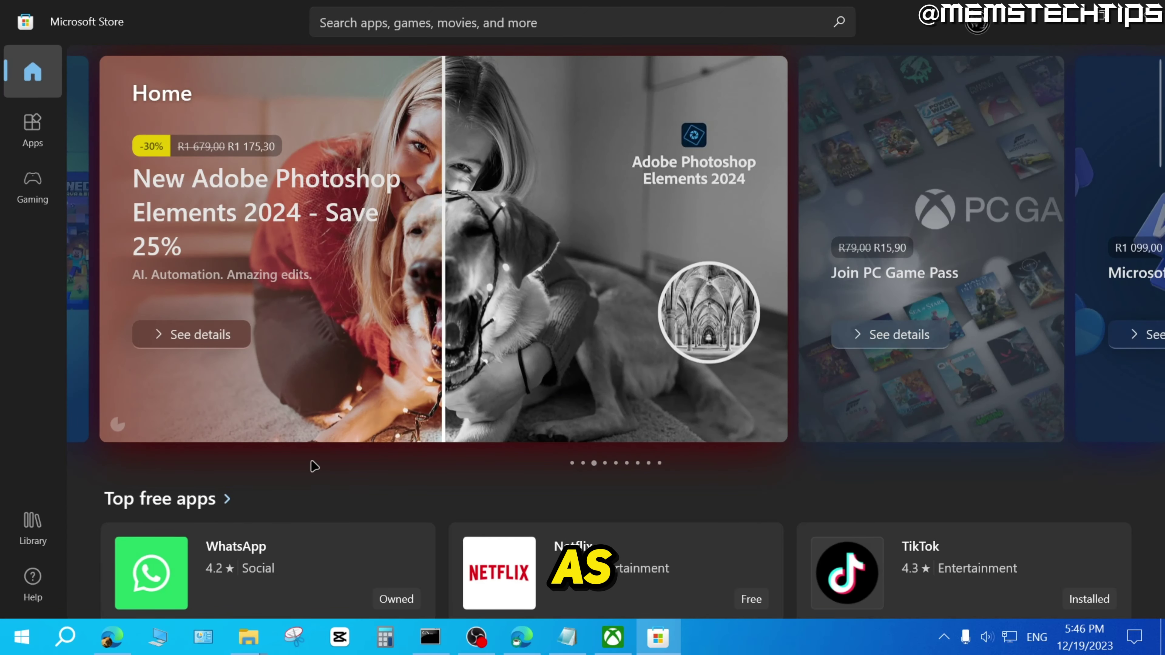
pyautogui.scroll(-15, 389, 459)
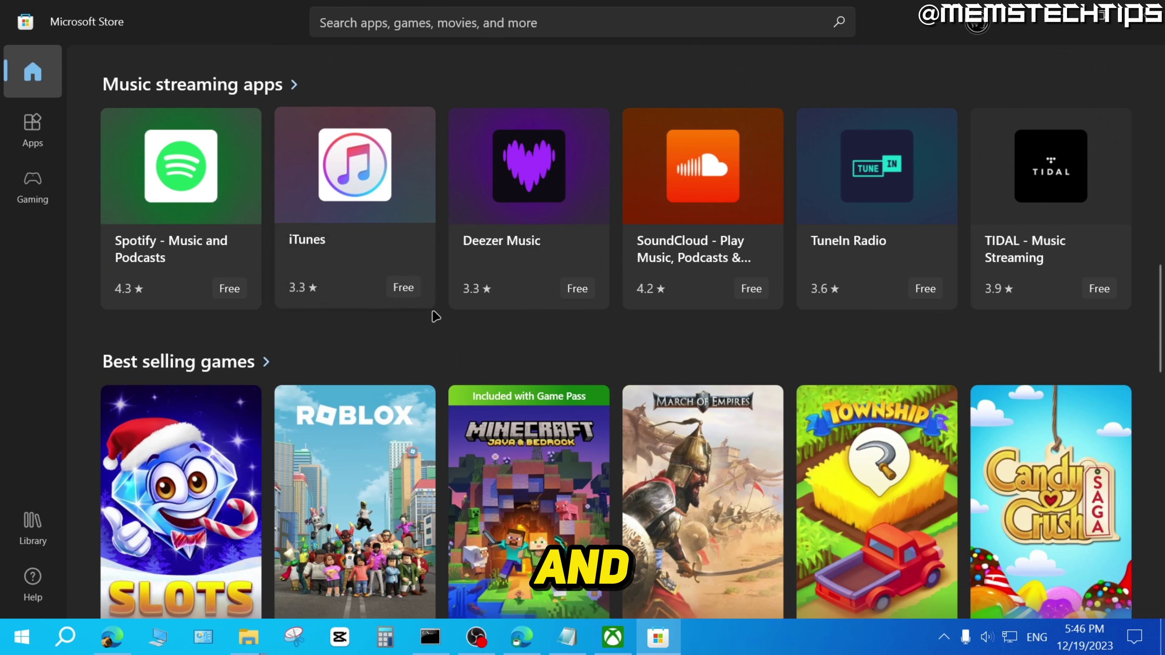
pyautogui.click(400, 255)
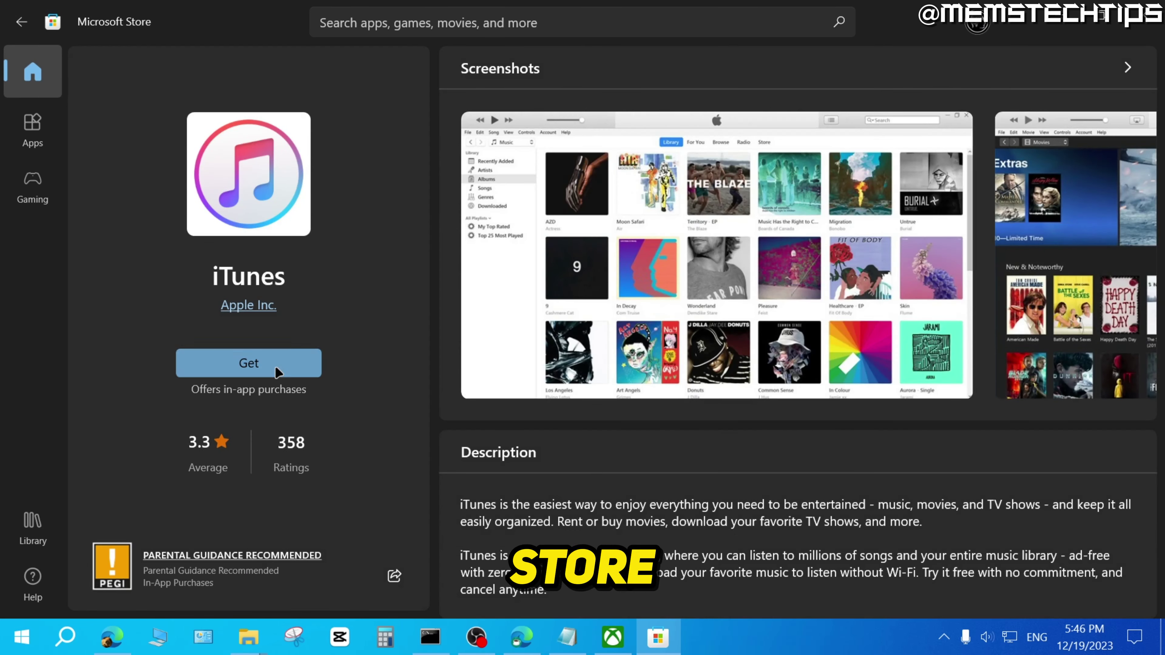
pyautogui.click(230, 357)
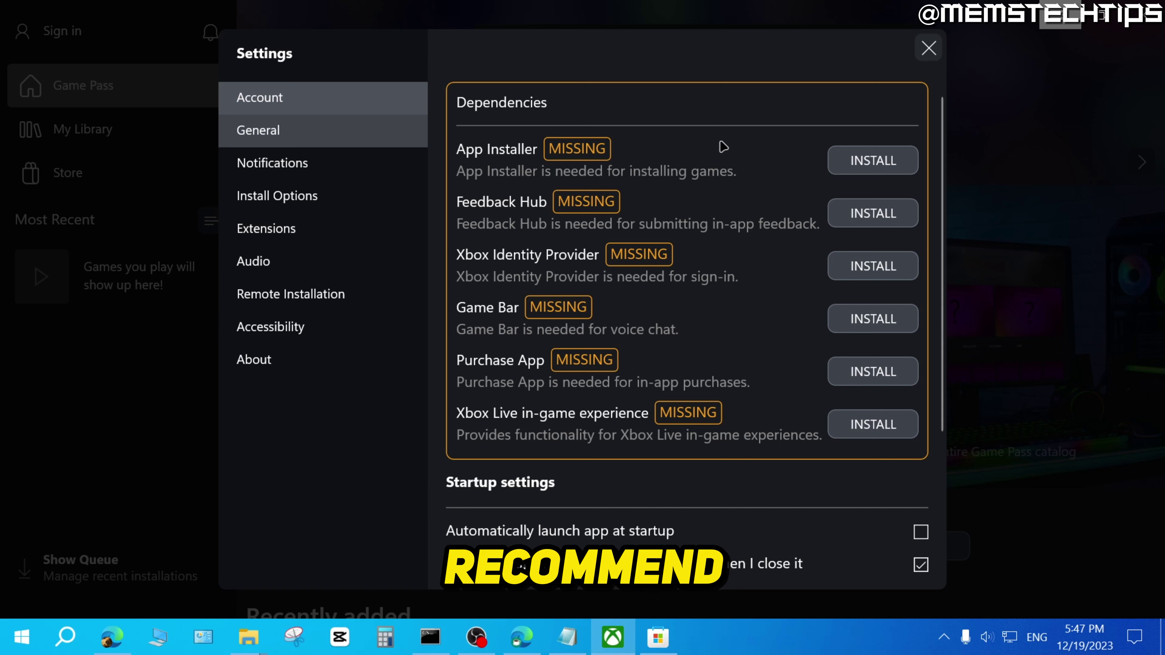
# Install App Installer, Feedback Hub, Xbox Identity Provider, Game Bar, Purchase App and Xbox Live in-game experience.
pyautogui.click(866, 161)
pyautogui.click(870, 213)
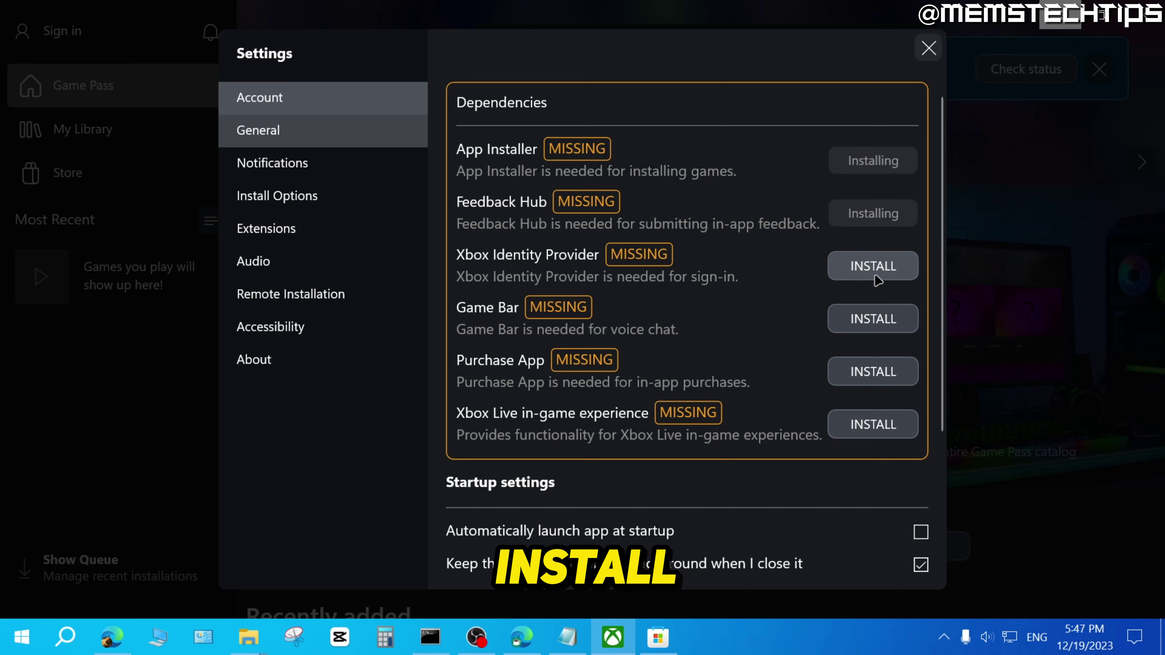
pyautogui.click(874, 275)
pyautogui.click(863, 324)
pyautogui.click(861, 375)
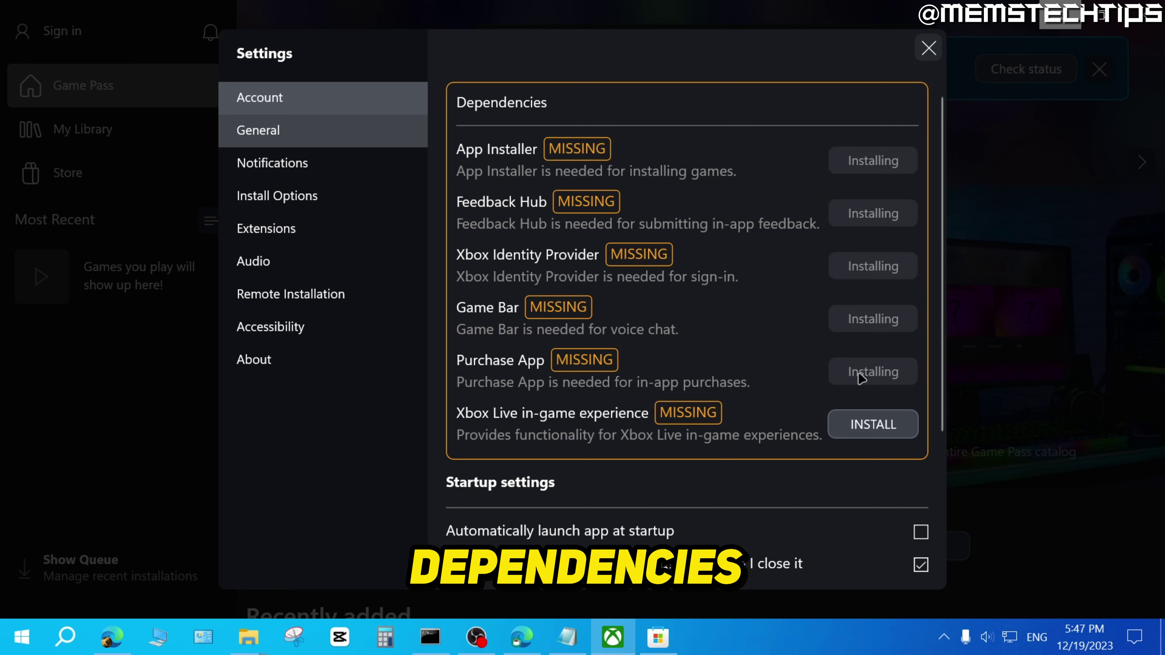
pyautogui.click(866, 431)
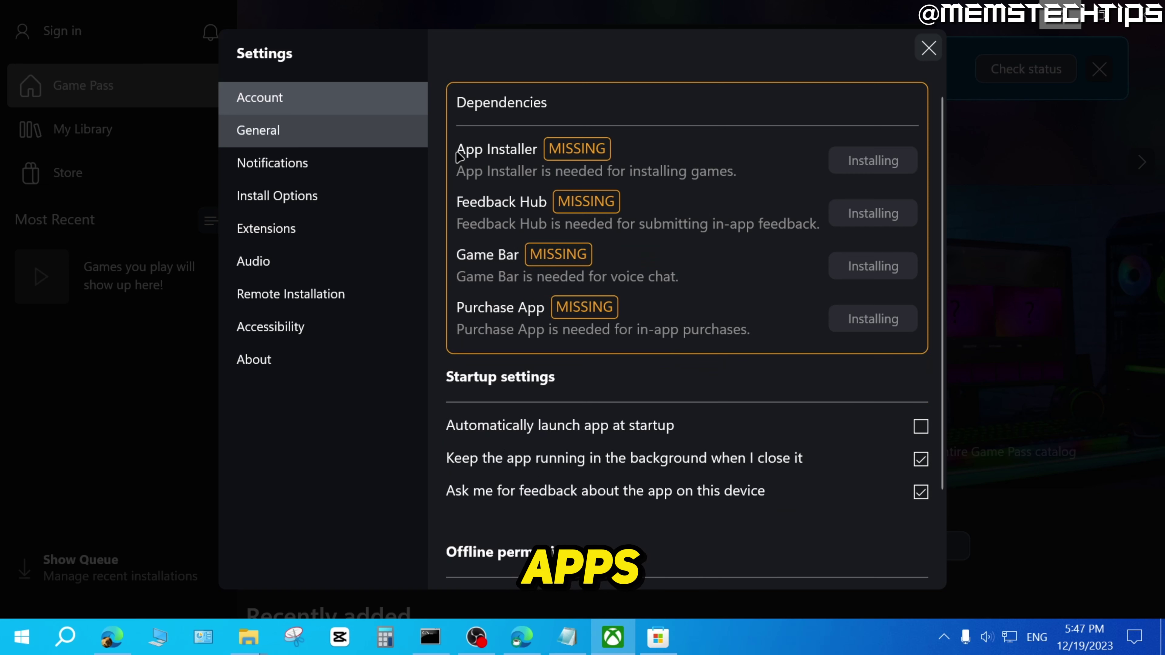
pyautogui.click(944, 637)
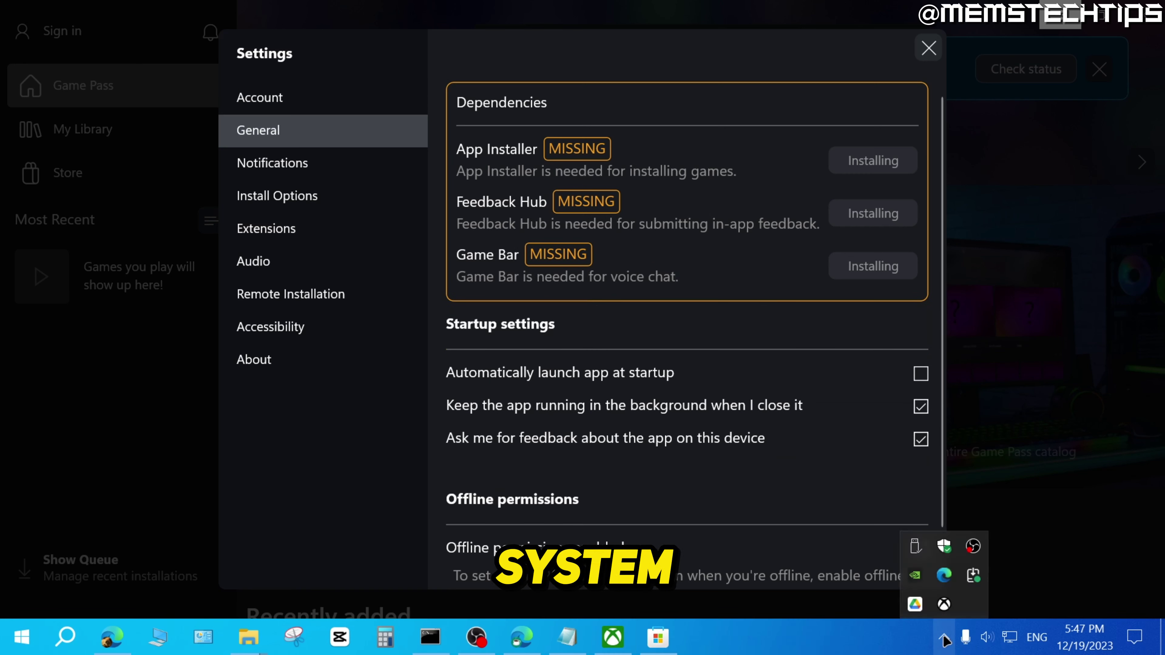
# Open WingetUI from the system tray and look through its 27 available software updates.
pyautogui.click(972, 577)
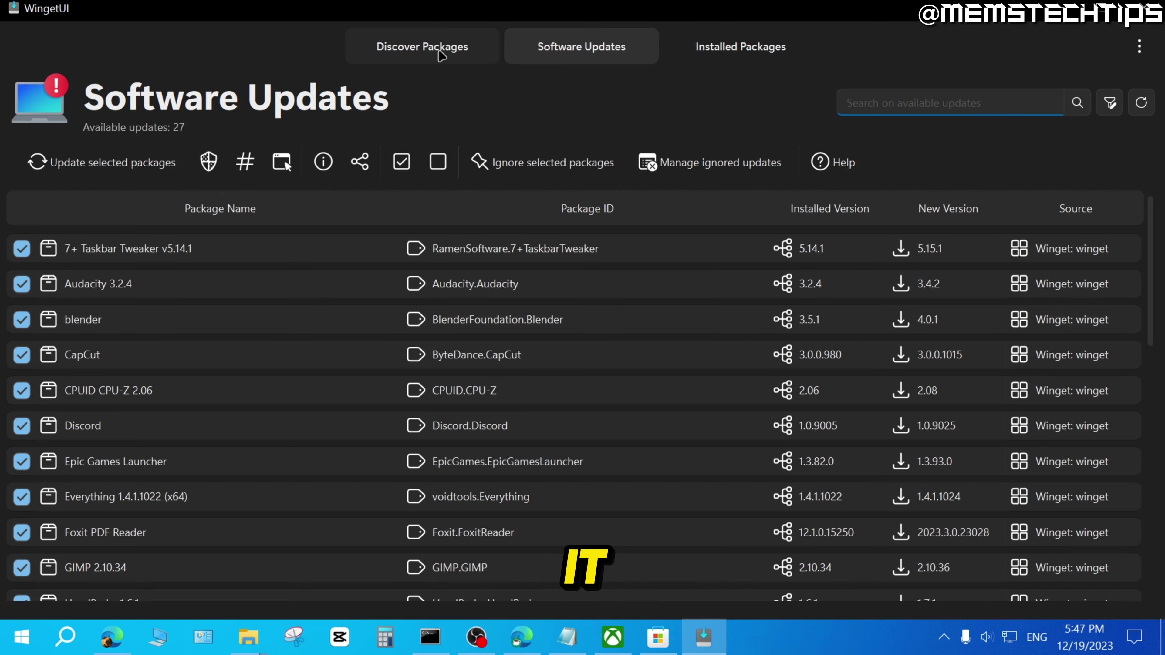
pyautogui.scroll(-5, 289, 321)
pyautogui.scroll(5, 301, 321)
pyautogui.scroll(-5, 216, 281)
pyautogui.scroll(5, 137, 230)
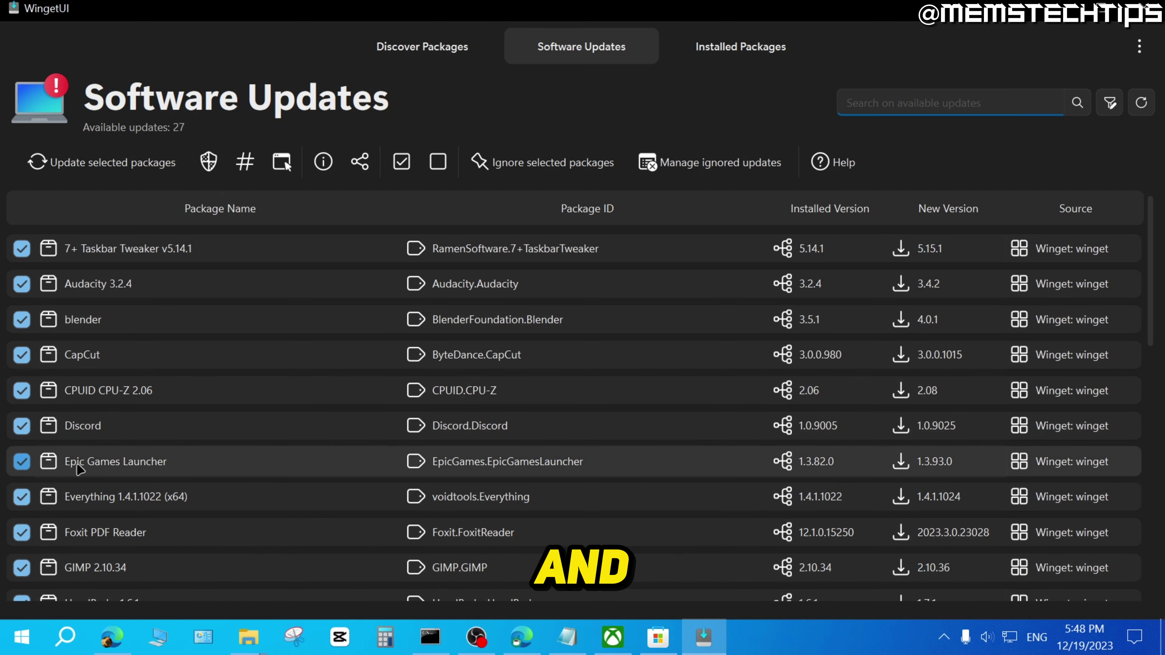
# Open Control Panel in large icon view and go to Programs and Features.
pyautogui.click(67, 644)
pyautogui.write('control')
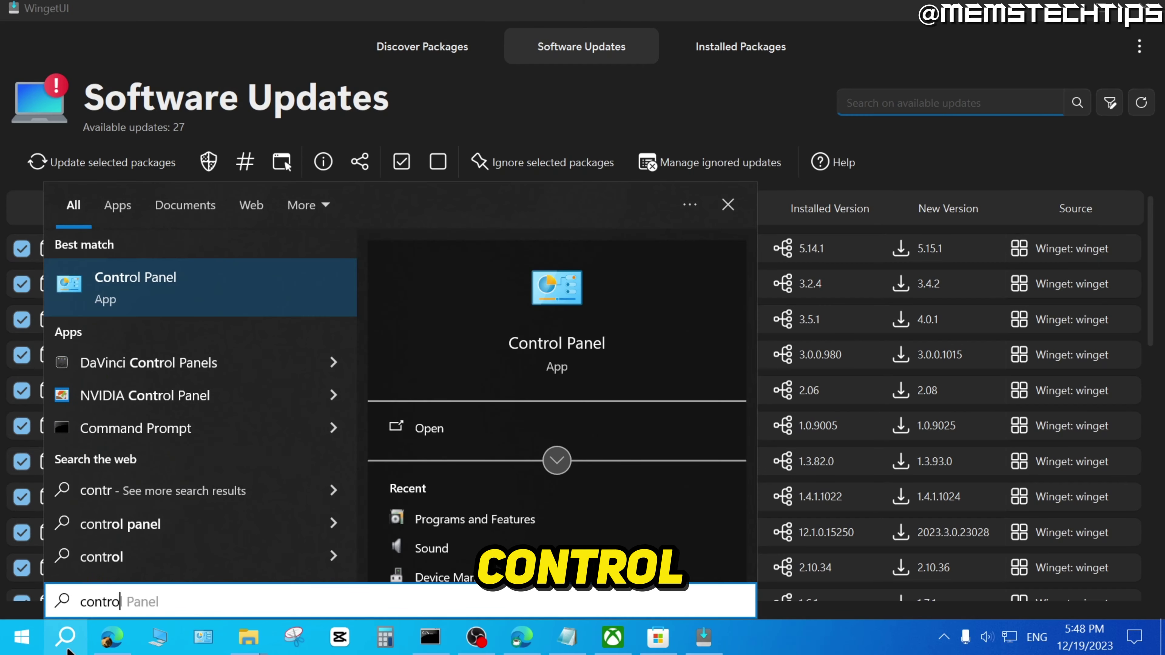
pyautogui.click(160, 294)
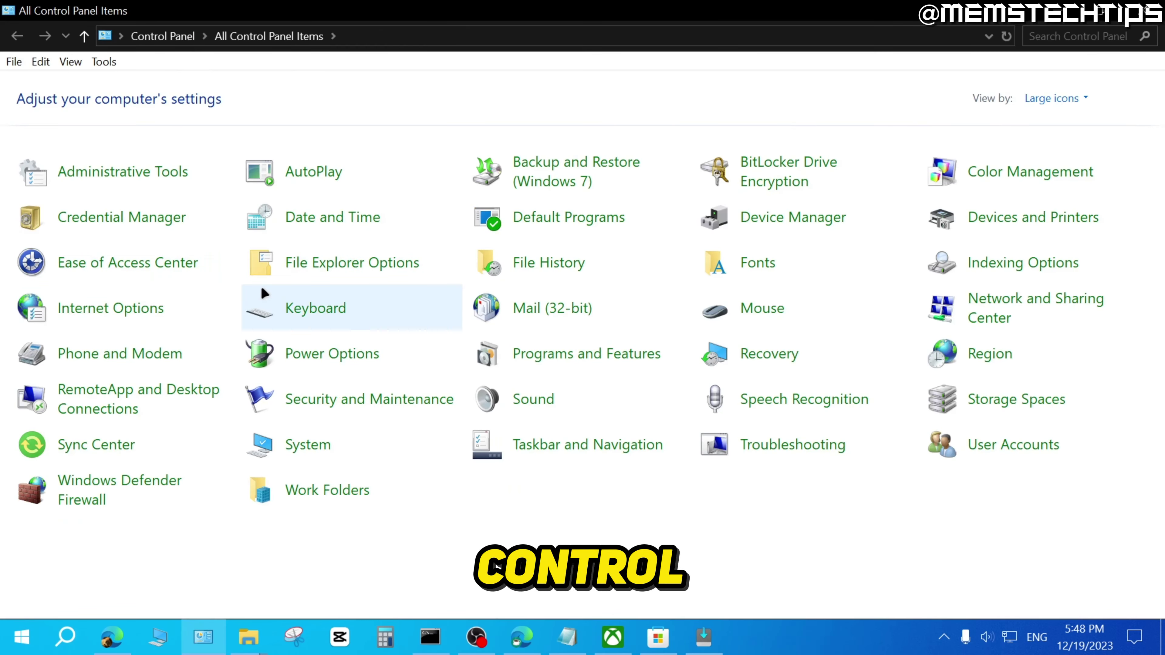
pyautogui.click(1060, 97)
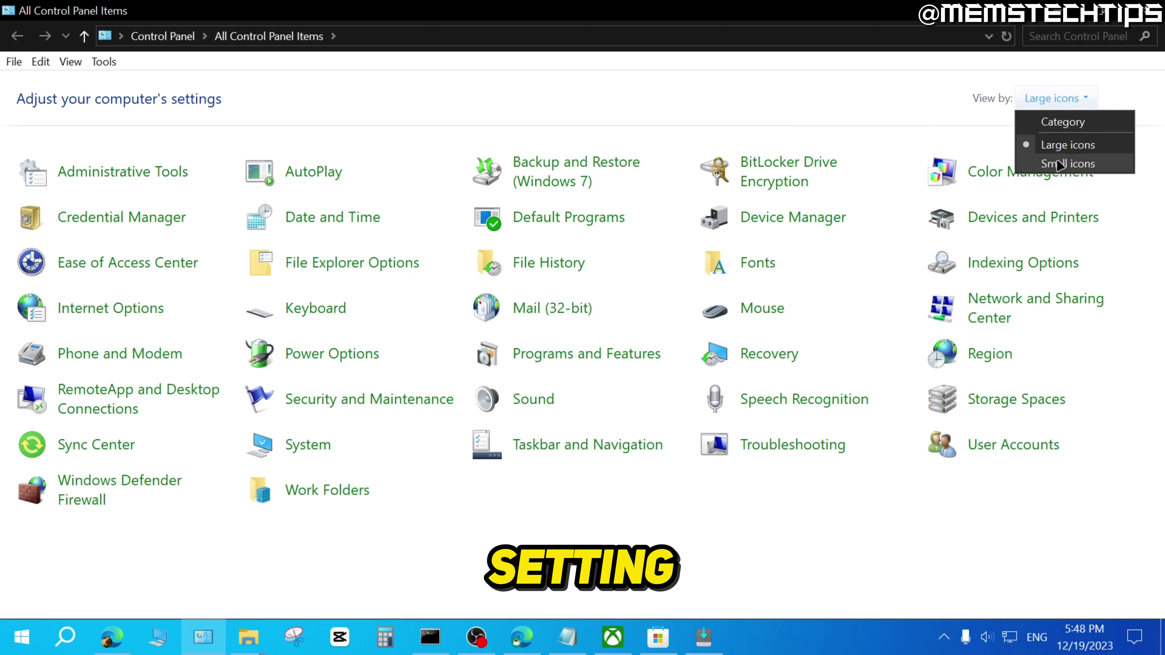
pyautogui.click(1054, 146)
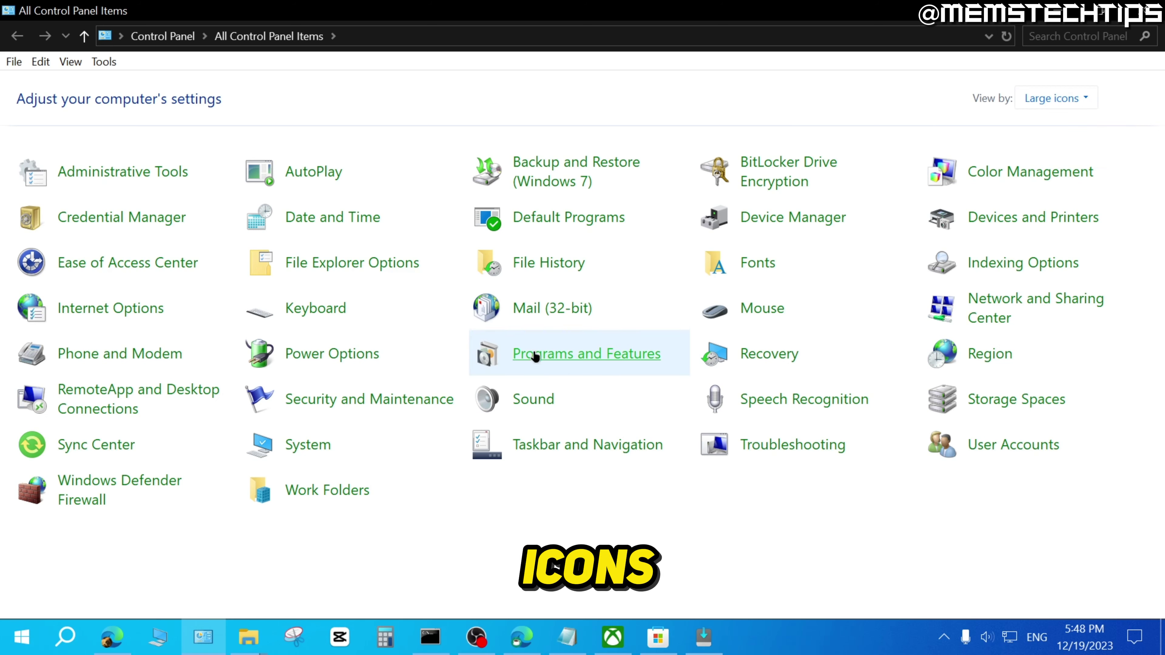
pyautogui.click(555, 360)
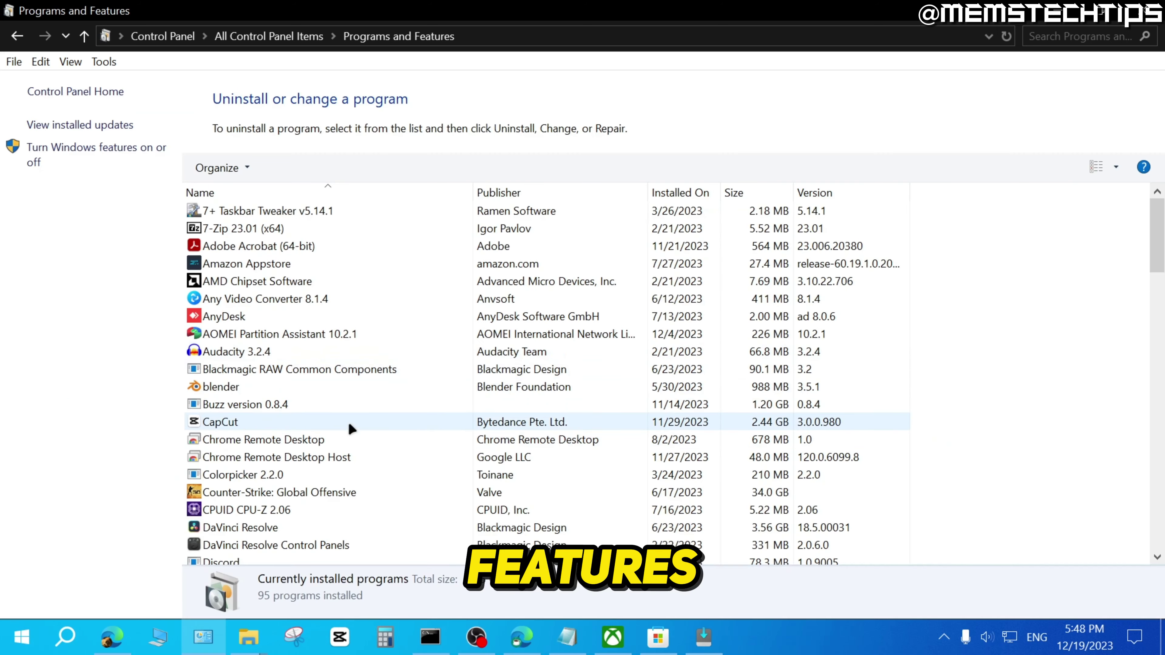
# Select WingetUI in the installed programs list, uninstall it, and confirm.
pyautogui.scroll(-10, 345, 422)
pyautogui.scroll(-16, 345, 420)
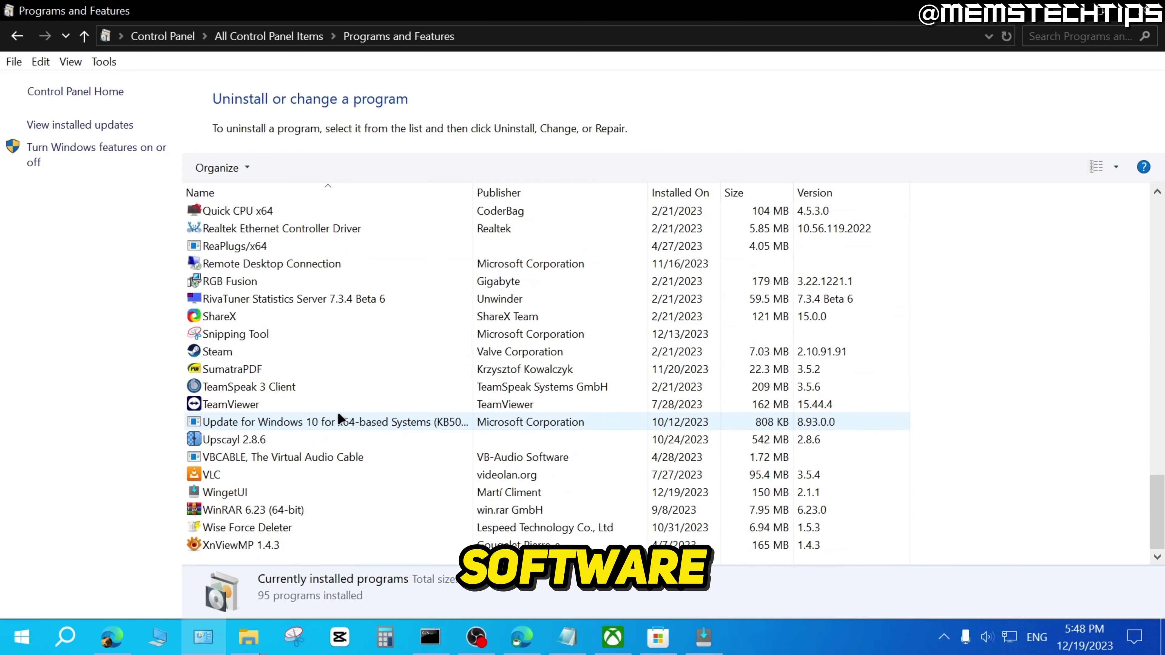
pyautogui.click(236, 495)
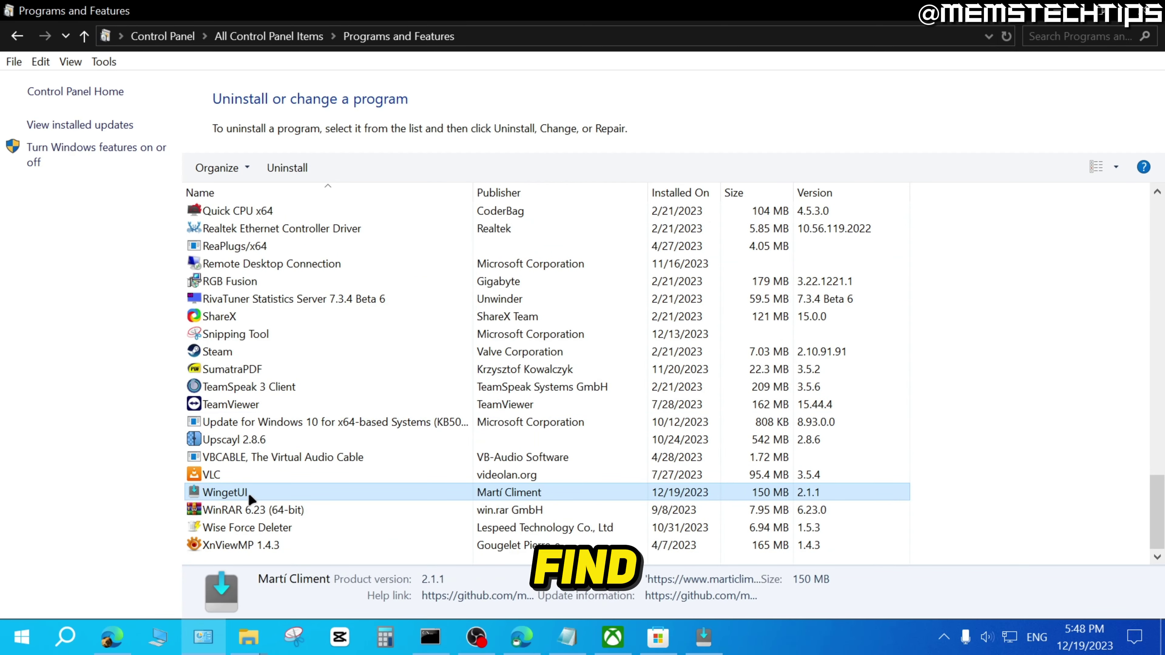
pyautogui.click(290, 166)
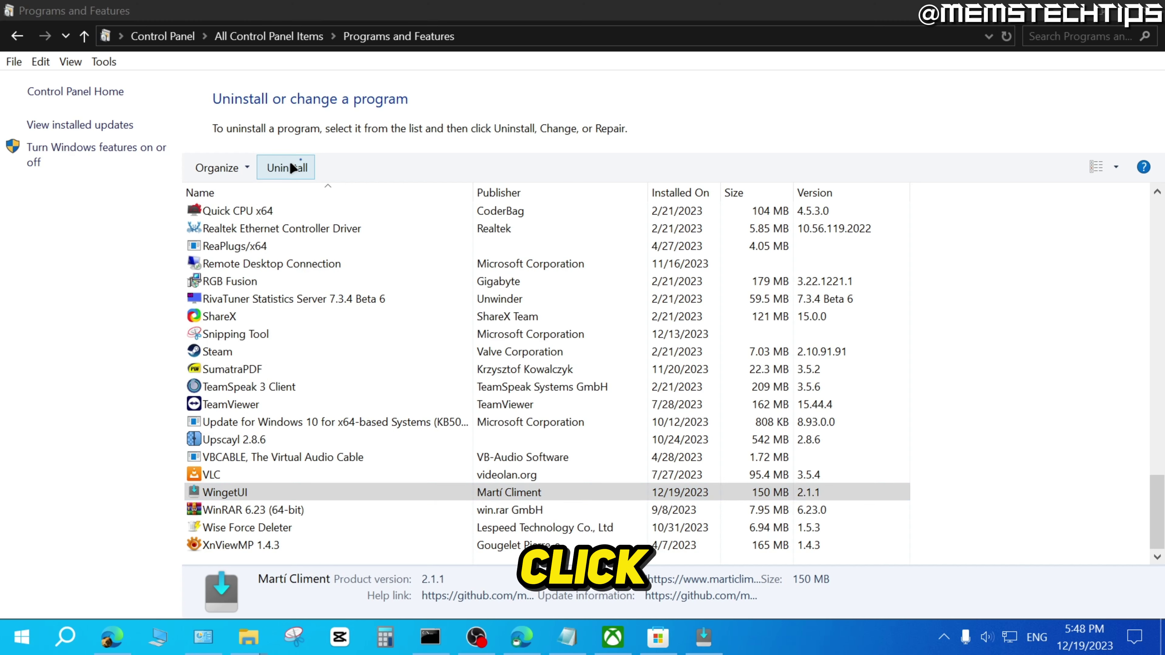
pyautogui.click(651, 385)
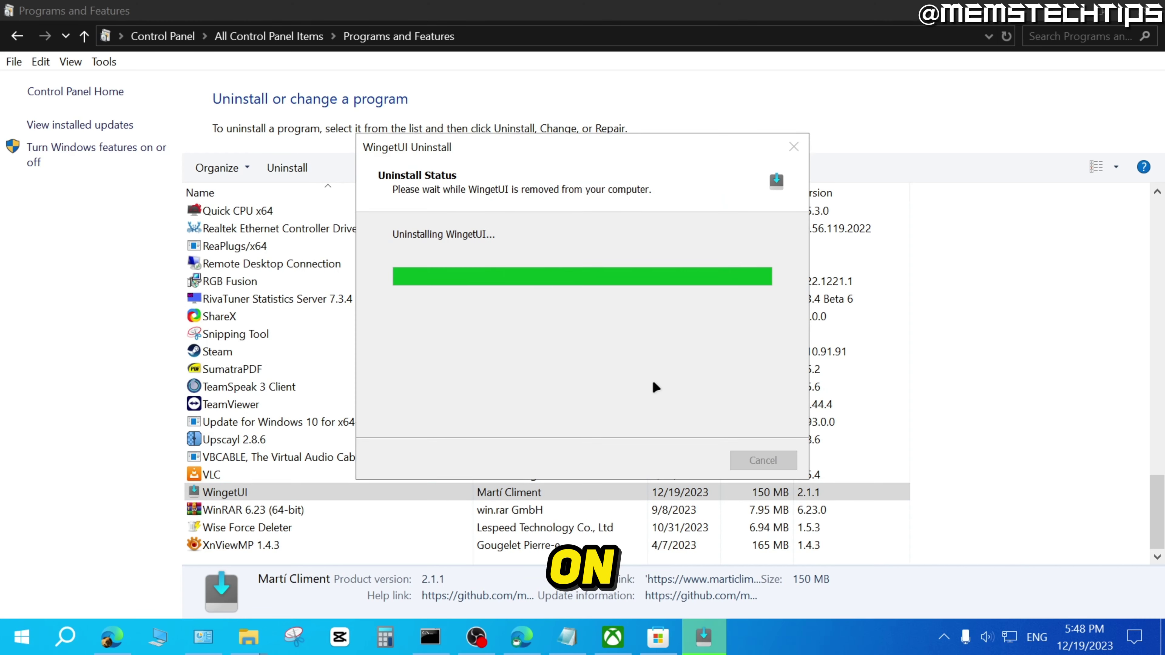
pyautogui.click(693, 385)
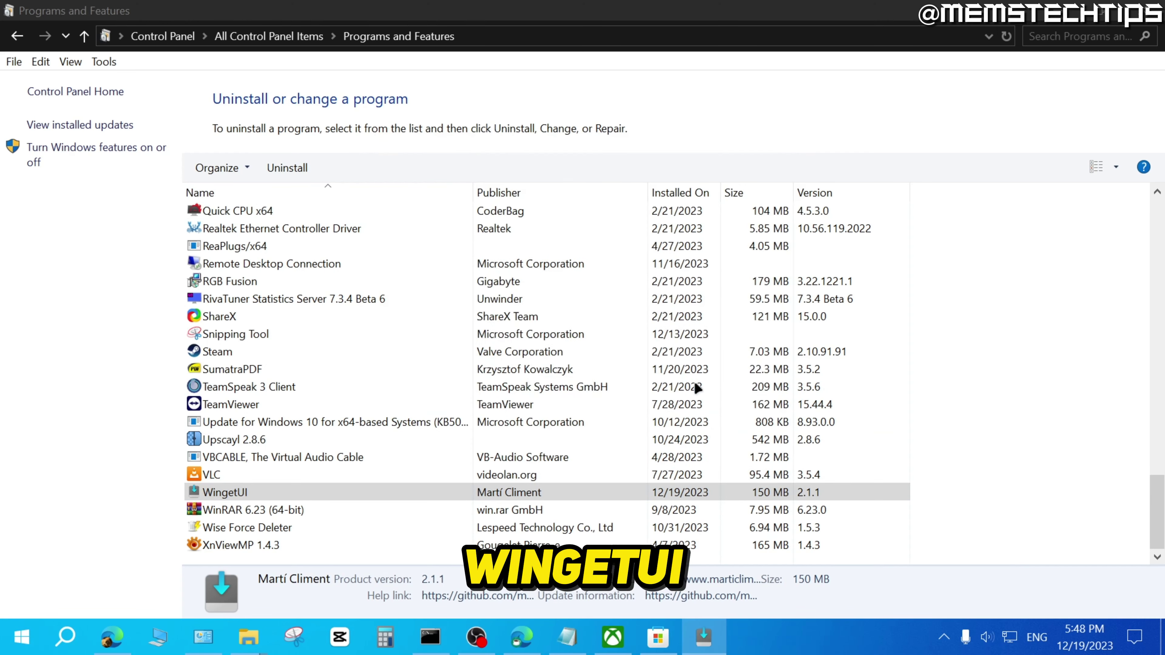